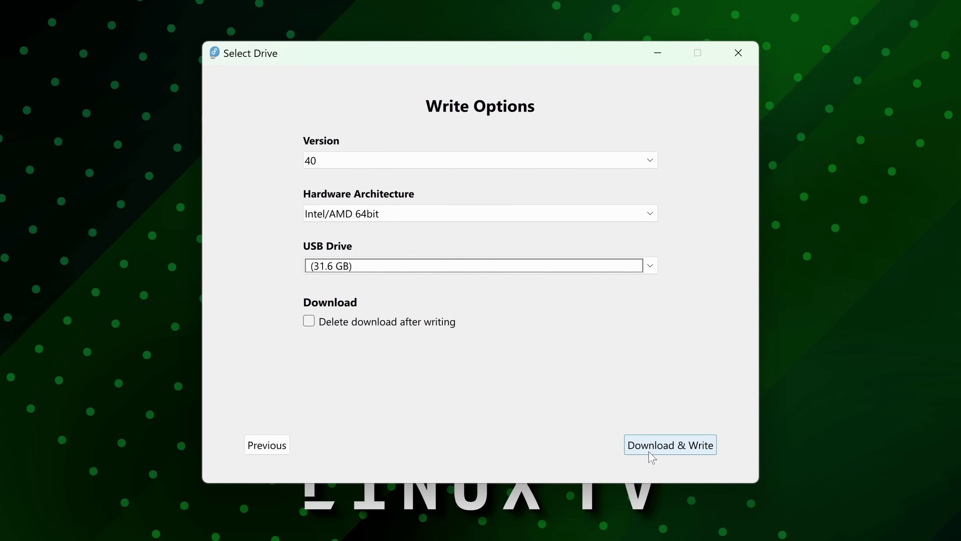
Step: Start Download & Write for Fedora Workstation 40, Intel/AMD 64bit, onto the 31.6 GB USB drive
{"action": "left_click", "coordinate": [653, 454]}
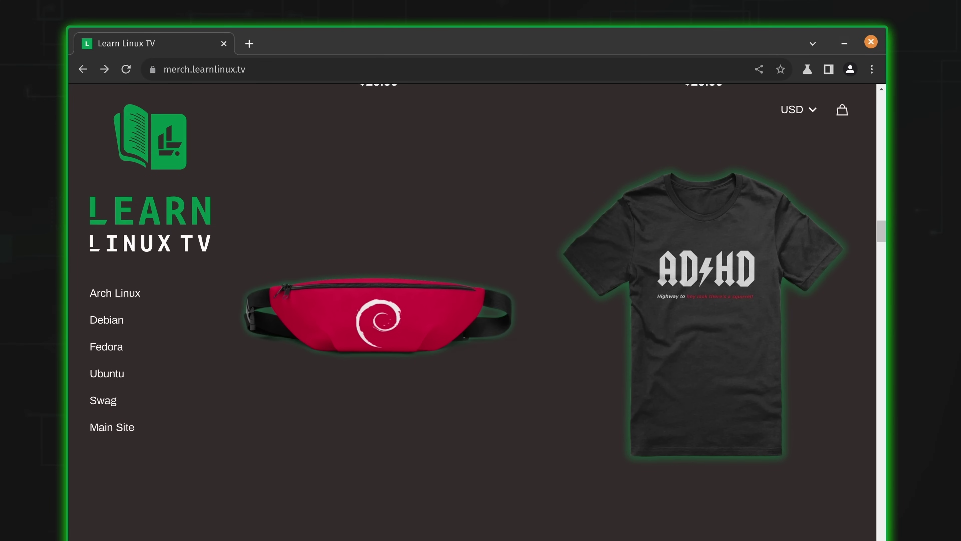
{"action": "scroll", "coordinate": [477, 307], "scroll_direction": "down", "scroll_amount": 10}
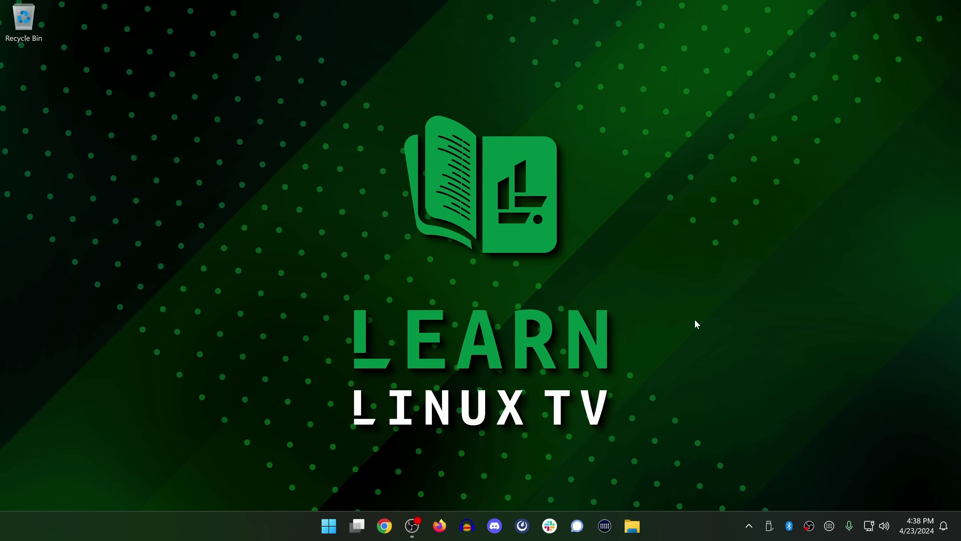
Step: Launch Firefox and go to getfedora.org/
{"action": "left_click", "coordinate": [439, 525]}
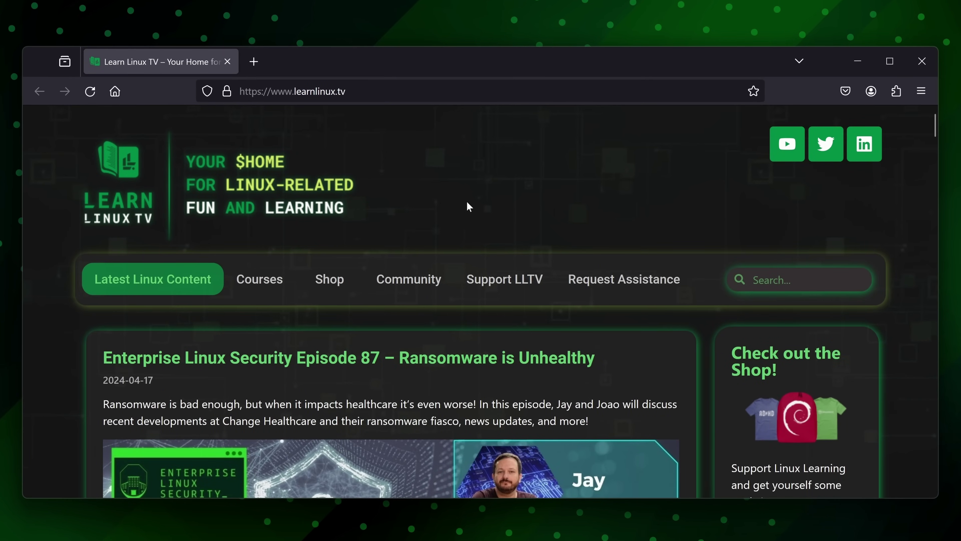
{"action": "key", "text": "ctrl+l"}
{"action": "type", "text": "getfedora.org/"}
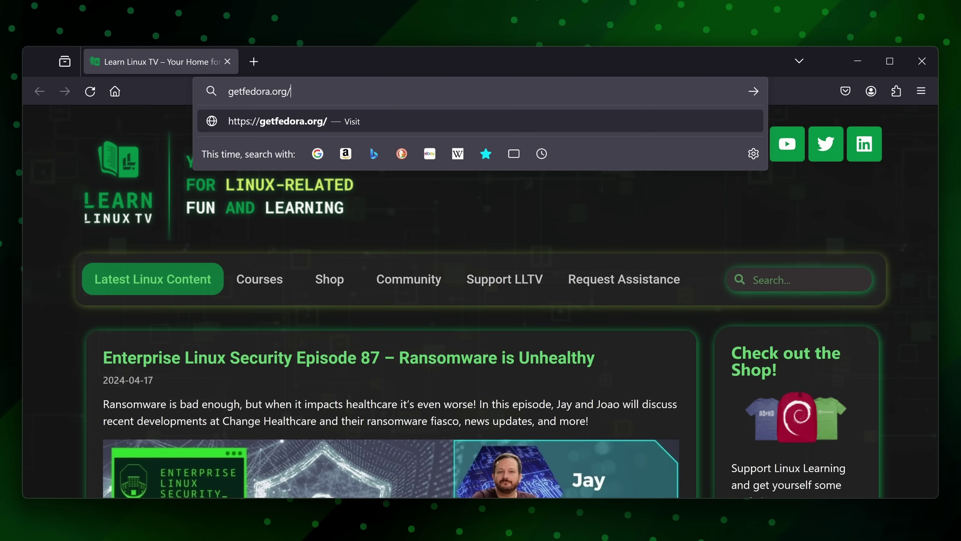
{"action": "key", "text": "Return"}
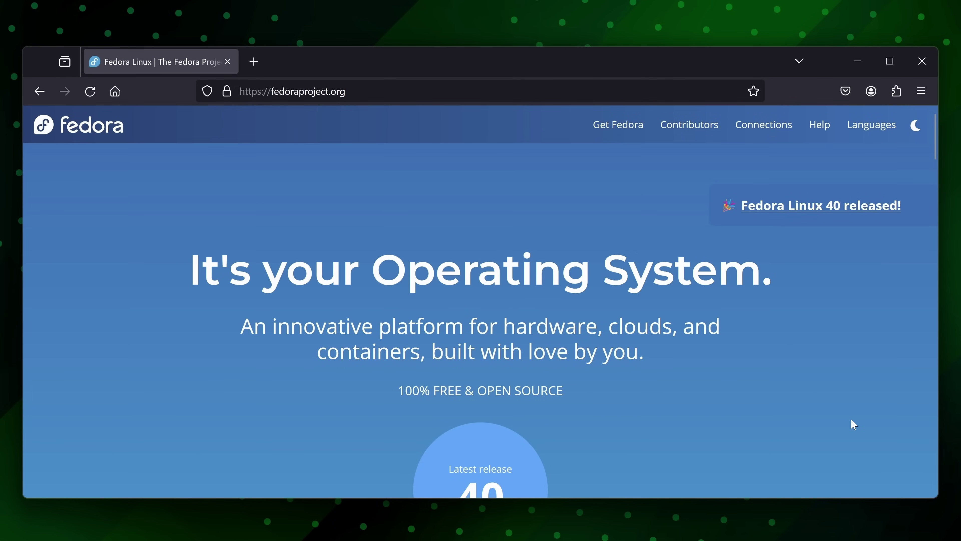
Step: Jump from Latest release 40 to the section listing Fedora Workstation and Server
{"action": "scroll", "coordinate": [854, 424], "scroll_direction": "down", "scroll_amount": 6}
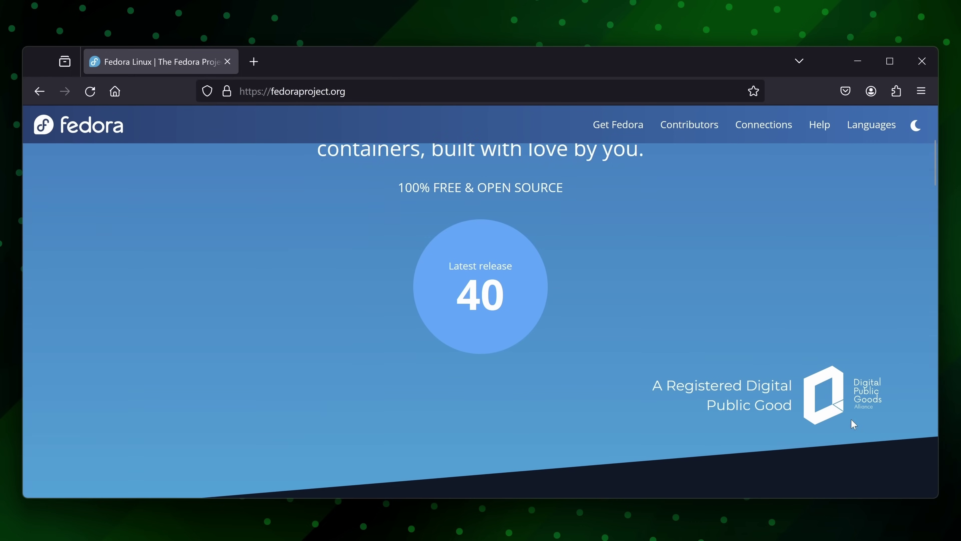
{"action": "scroll", "coordinate": [854, 424], "scroll_direction": "up", "scroll_amount": 3}
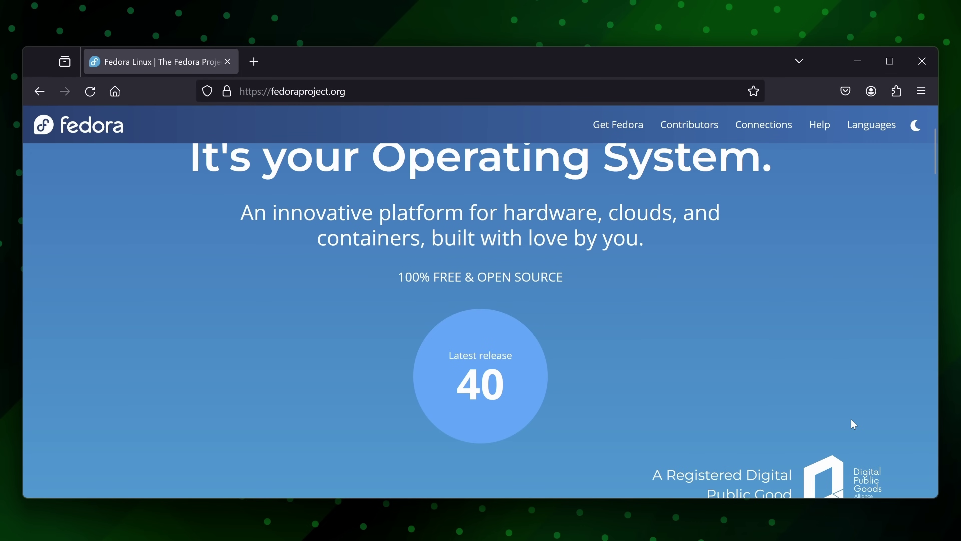
{"action": "scroll", "coordinate": [854, 424], "scroll_direction": "up", "scroll_amount": 3}
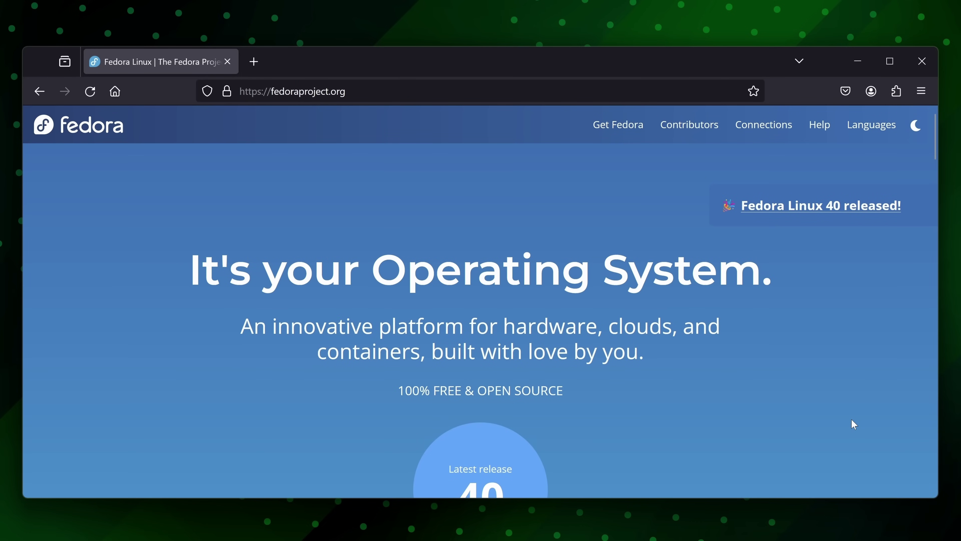
{"action": "scroll", "coordinate": [854, 424], "scroll_direction": "down", "scroll_amount": 3}
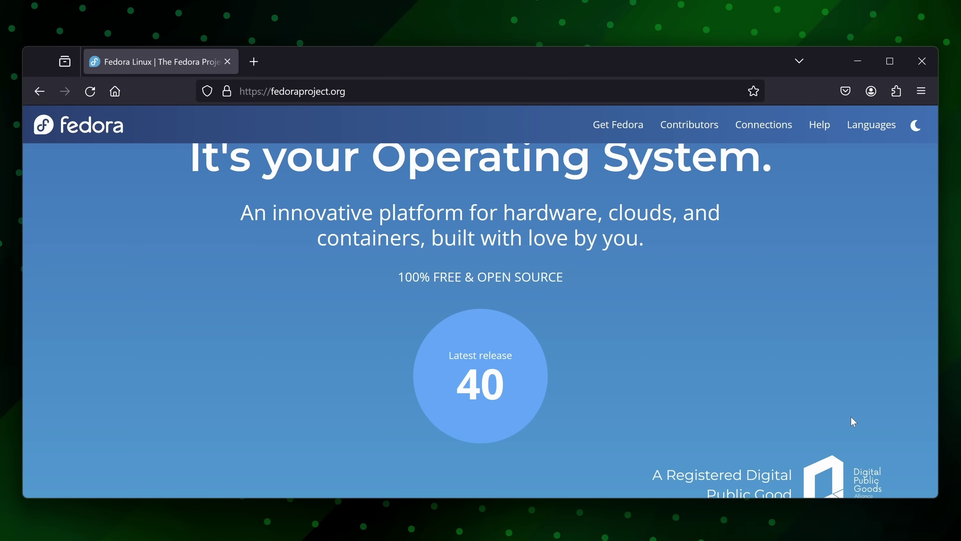
{"action": "left_click", "coordinate": [484, 424]}
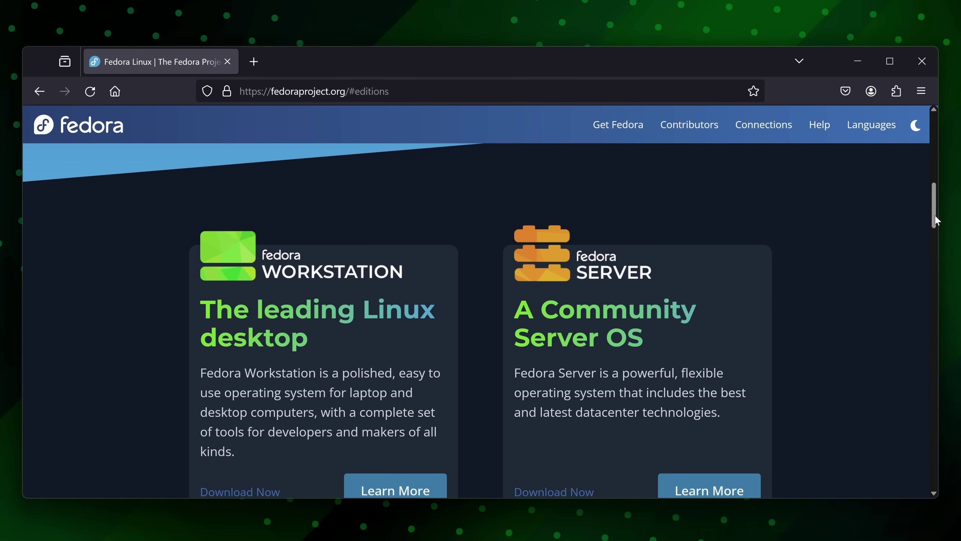
{"action": "left_click_drag", "start_coordinate": [935, 216], "coordinate": [936, 220]}
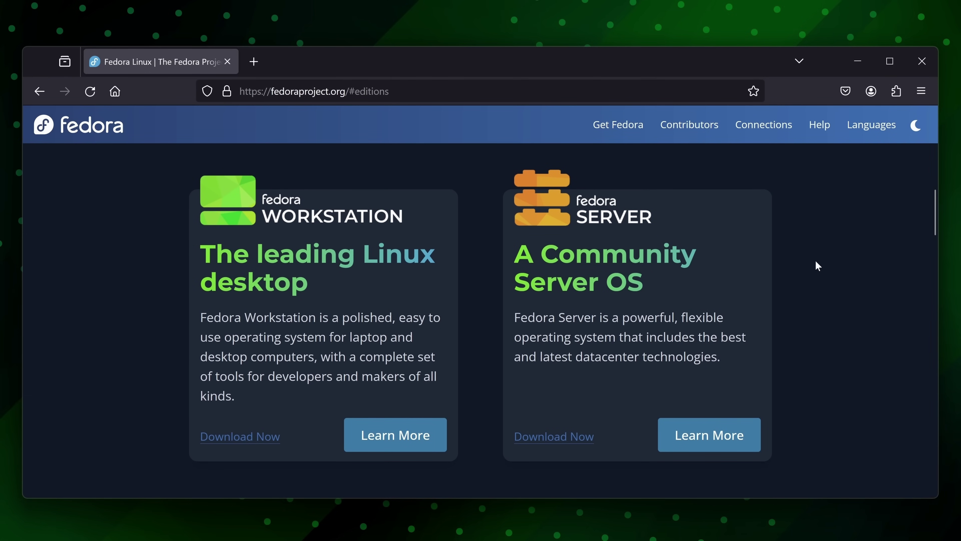
Step: Download FedoraMediaWriter-win32-latest.exe from the Workstation page and show it in the Downloads folder
{"action": "left_click", "coordinate": [243, 439]}
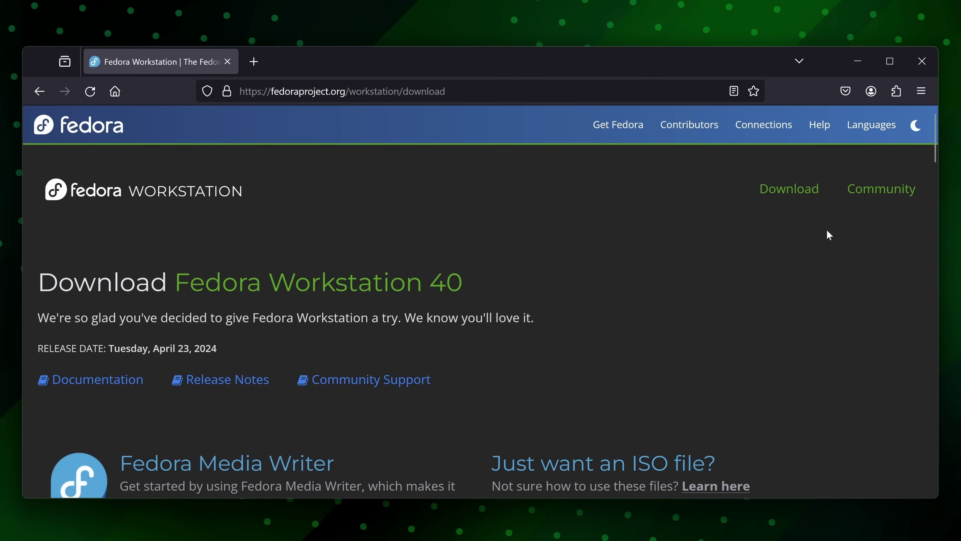
{"action": "scroll", "coordinate": [934, 163], "scroll_direction": "down", "scroll_amount": 2}
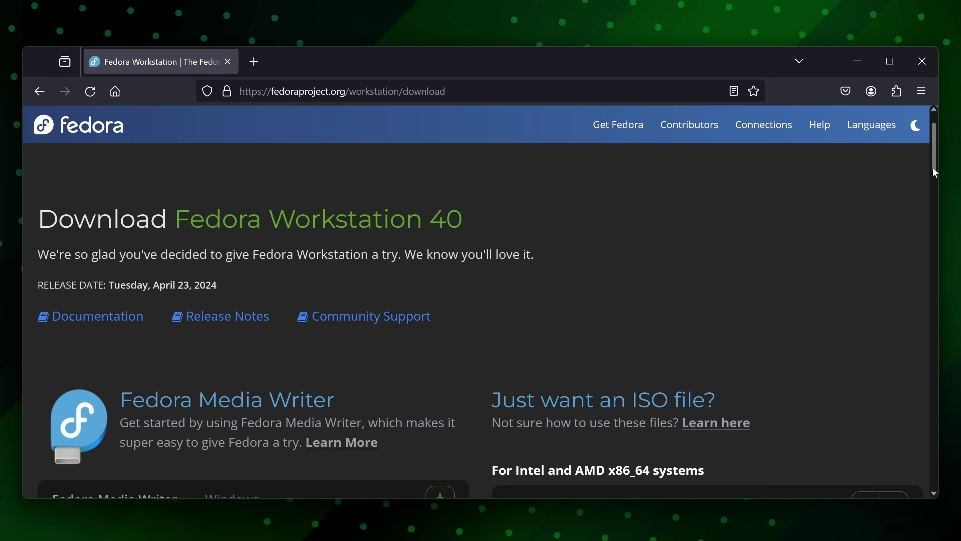
{"action": "left_click_drag", "start_coordinate": [933, 168], "coordinate": [938, 194]}
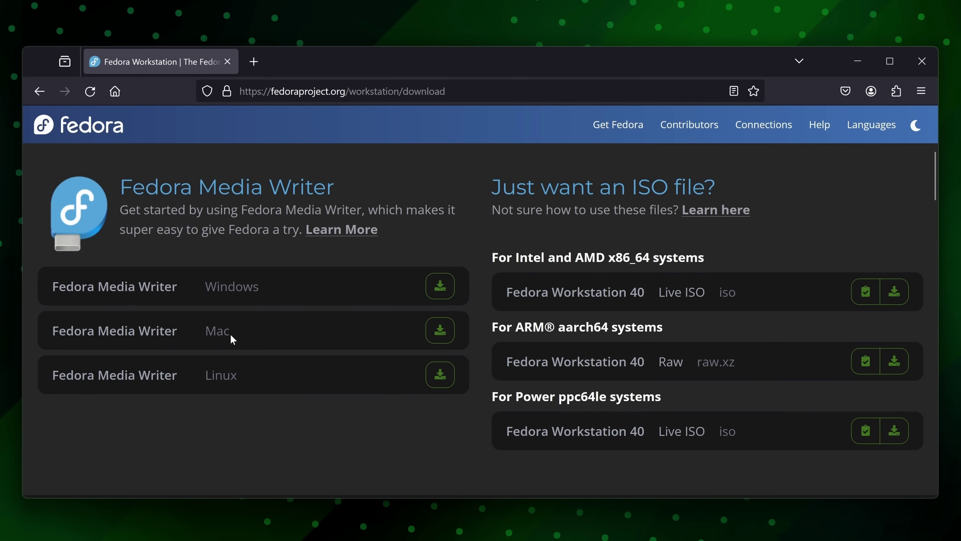
{"action": "left_click", "coordinate": [440, 287]}
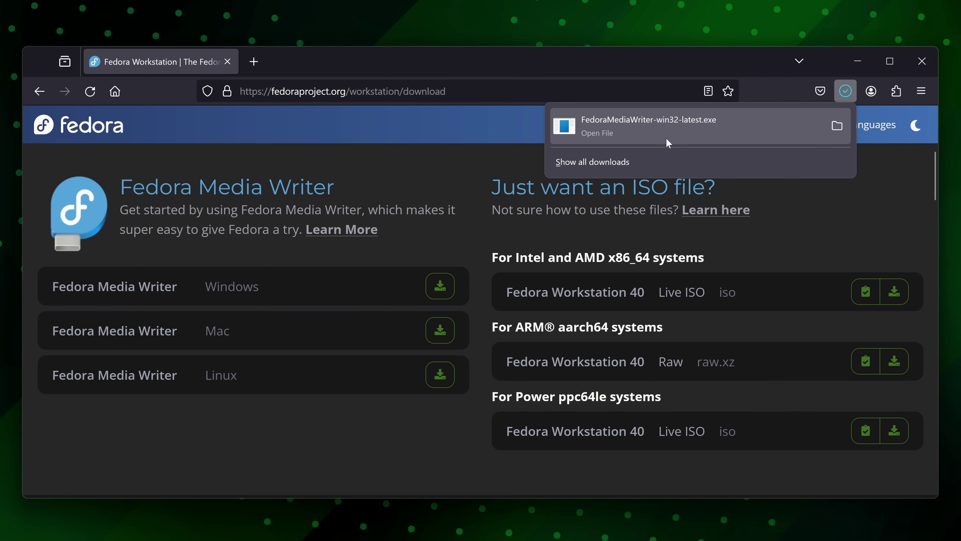
{"action": "left_click", "coordinate": [836, 127]}
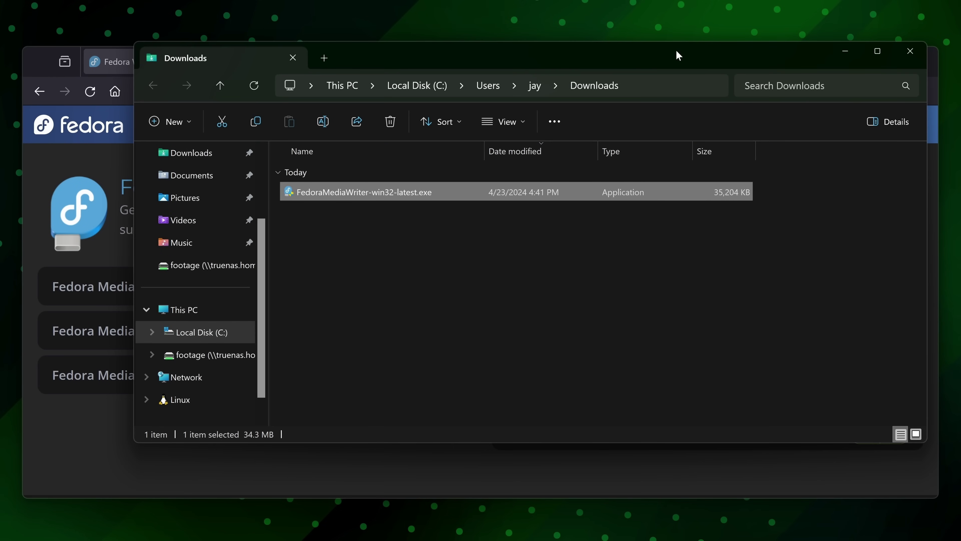
Step: Move Explorer, minimize Firefox, and run FedoraMediaWriter-win32-latest.exe from Downloads
{"action": "left_click_drag", "start_coordinate": [677, 58], "coordinate": [636, 98]}
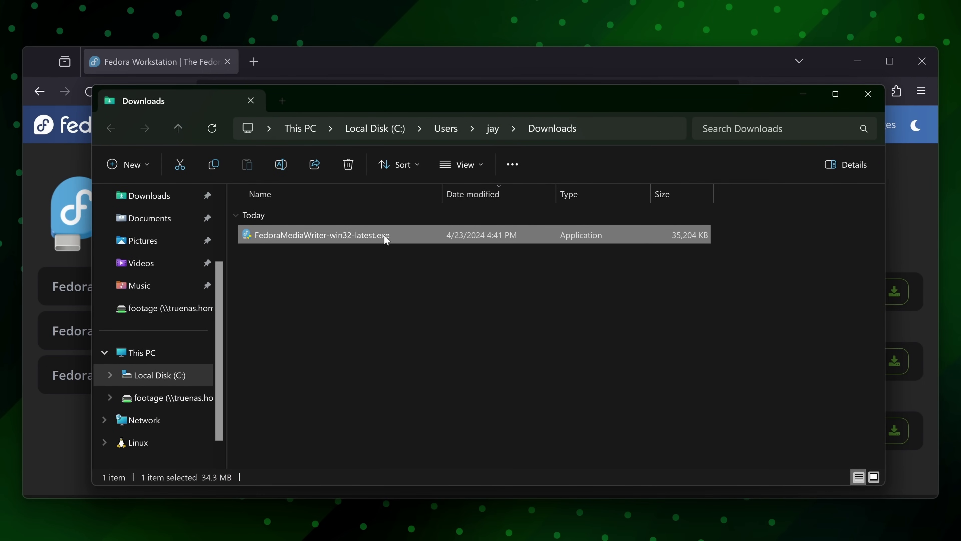
{"action": "left_click", "coordinate": [847, 65]}
{"action": "left_click", "coordinate": [856, 63]}
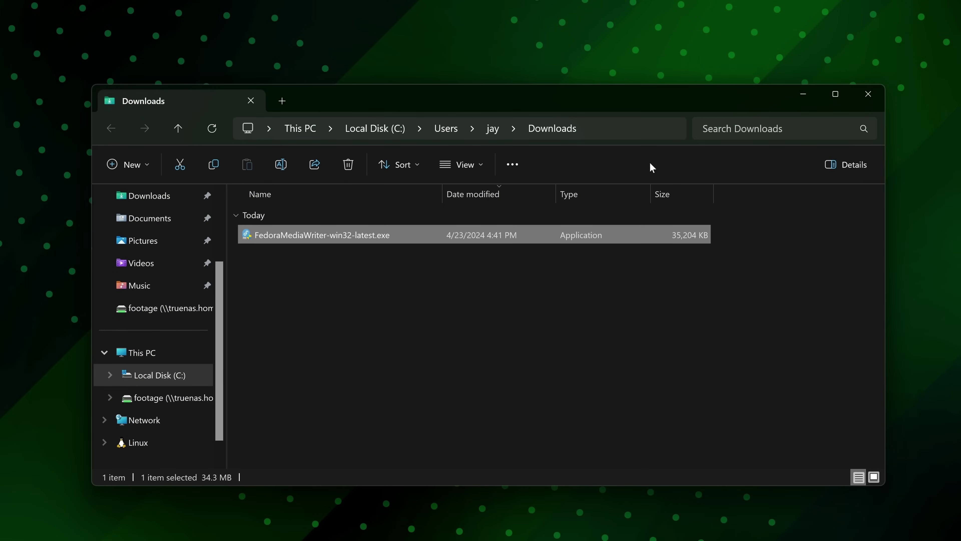
{"action": "left_click", "coordinate": [253, 249]}
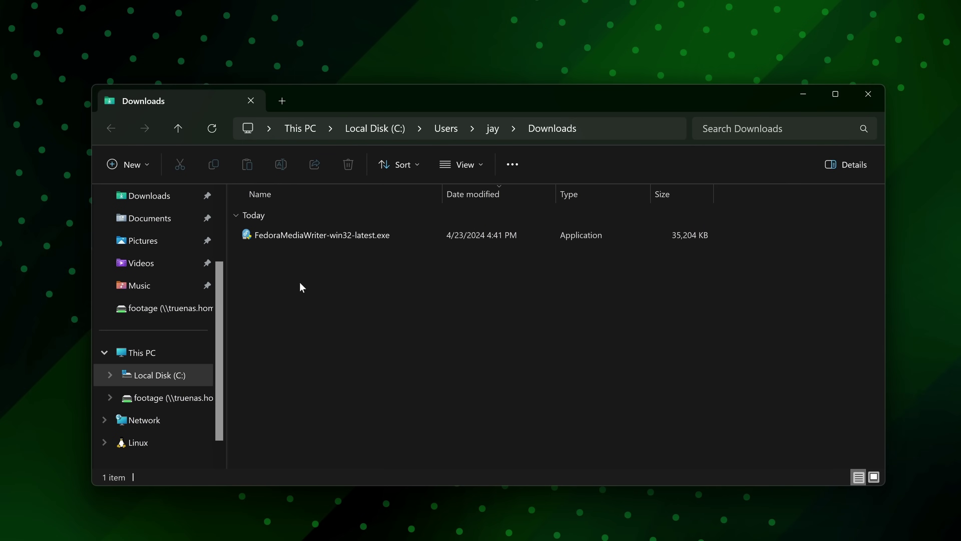
{"action": "double_click", "coordinate": [317, 236]}
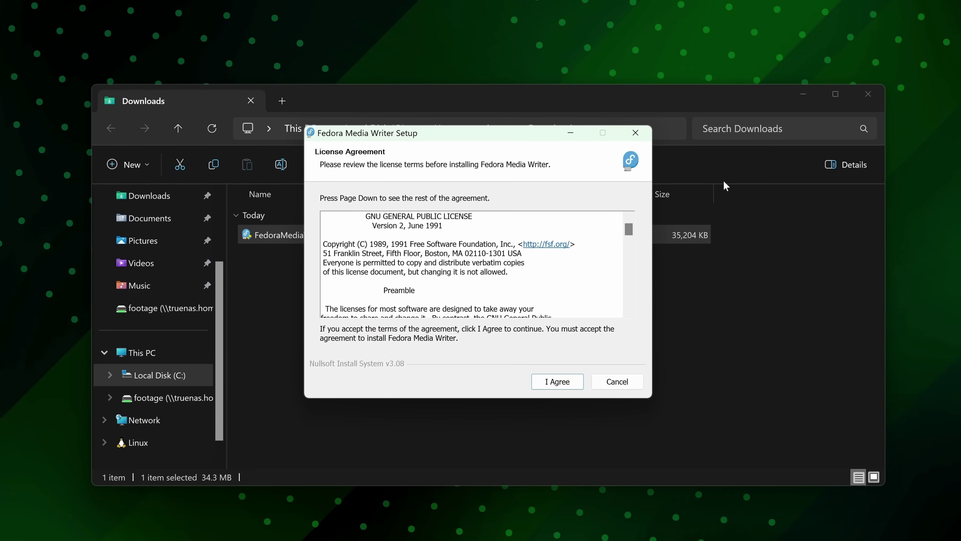
Step: Accept the GPL v2 licence and install to the default C:\Program Files (x86)\Fedora Media Writer folder
{"action": "left_click", "coordinate": [805, 92]}
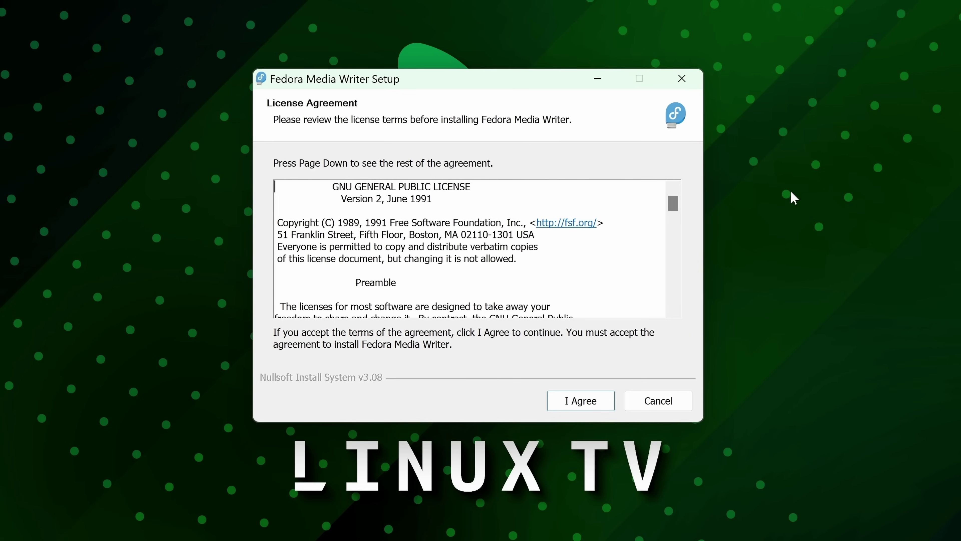
{"action": "left_click", "coordinate": [588, 410]}
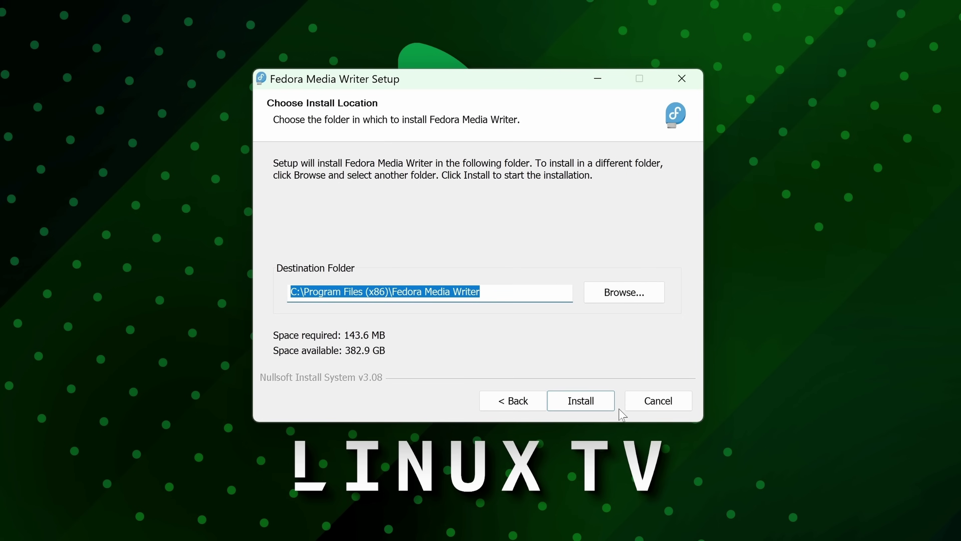
{"action": "left_click", "coordinate": [608, 402]}
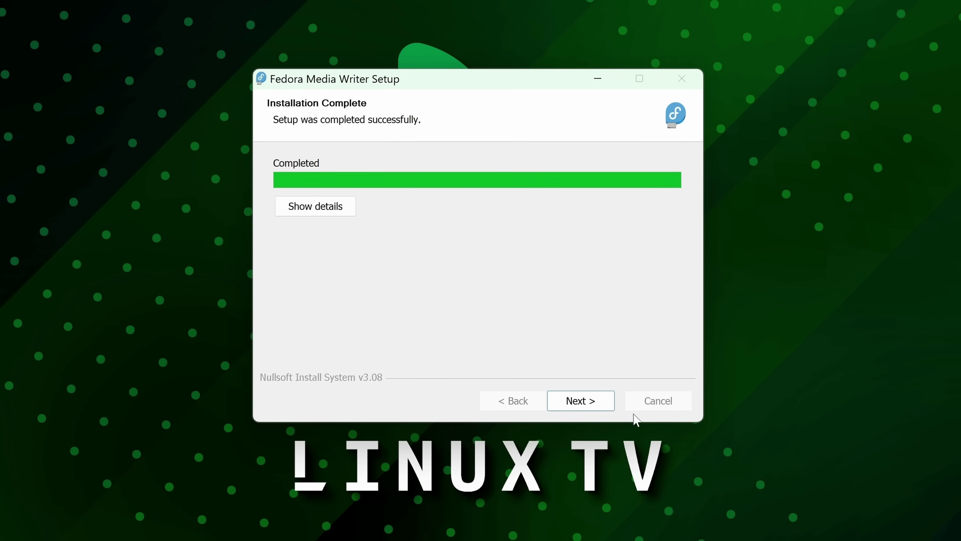
{"action": "left_click", "coordinate": [596, 402]}
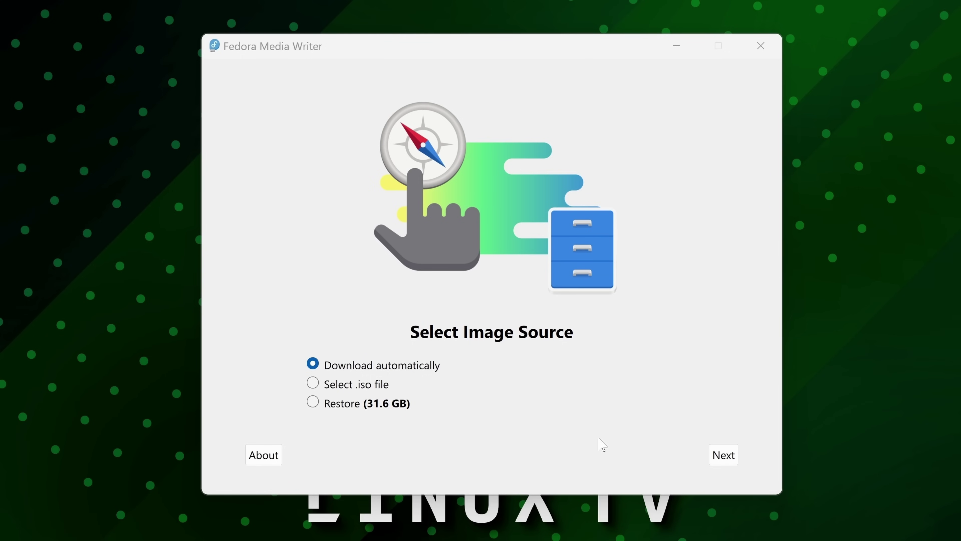
Step: Continue with Download automatically and the official Fedora Workstation edition
{"action": "left_click", "coordinate": [724, 461]}
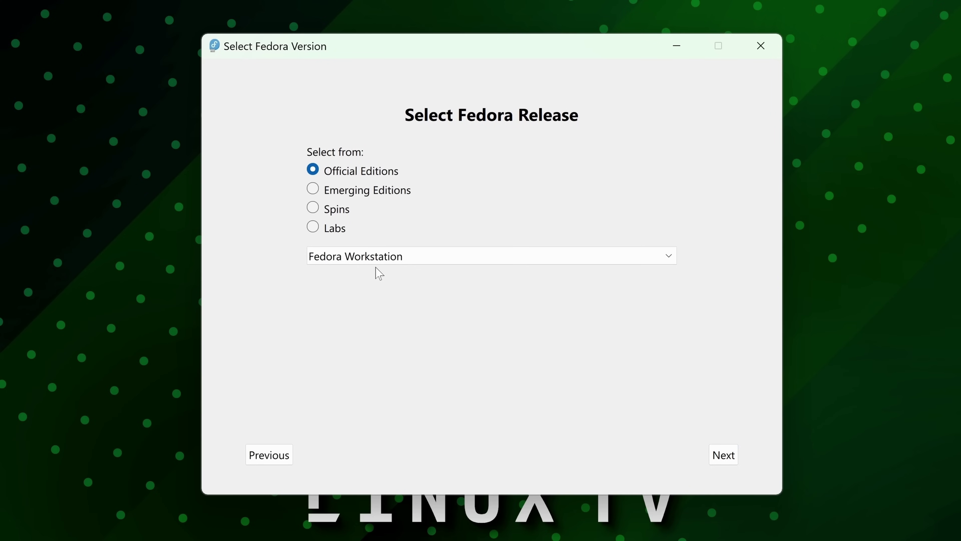
{"action": "left_click", "coordinate": [723, 455]}
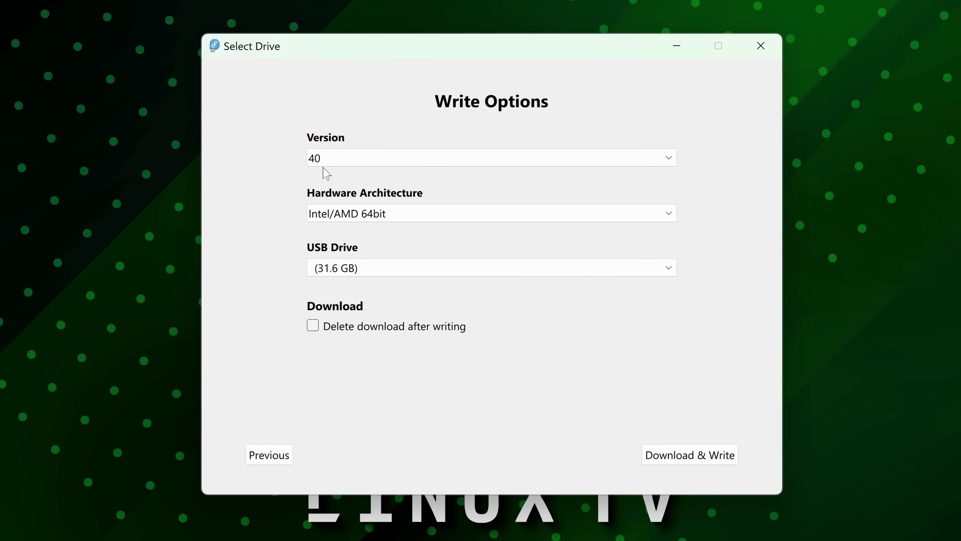
Step: Keep version 40, pick the 31.6 GB drive from the USB Drive list, and start Download & Write
{"action": "left_click", "coordinate": [367, 162]}
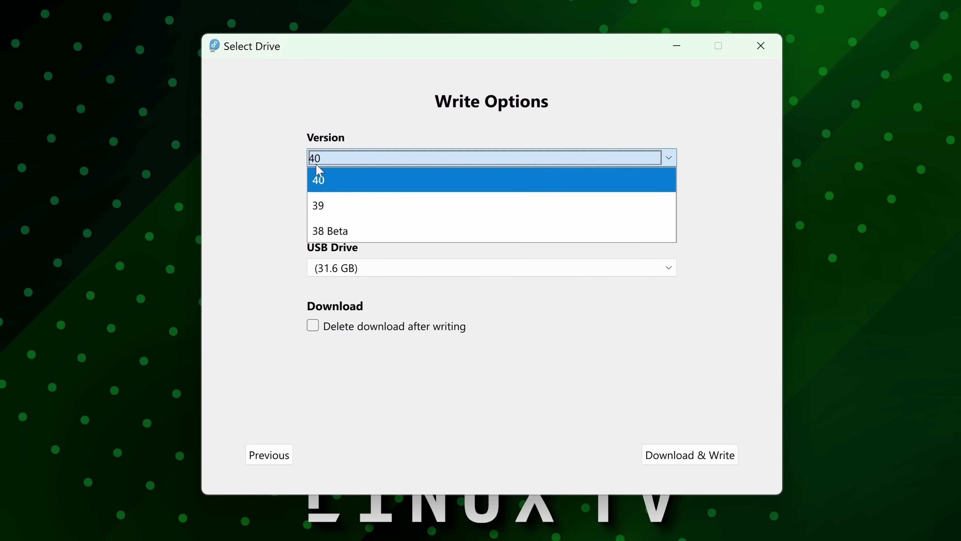
{"action": "left_click", "coordinate": [295, 176]}
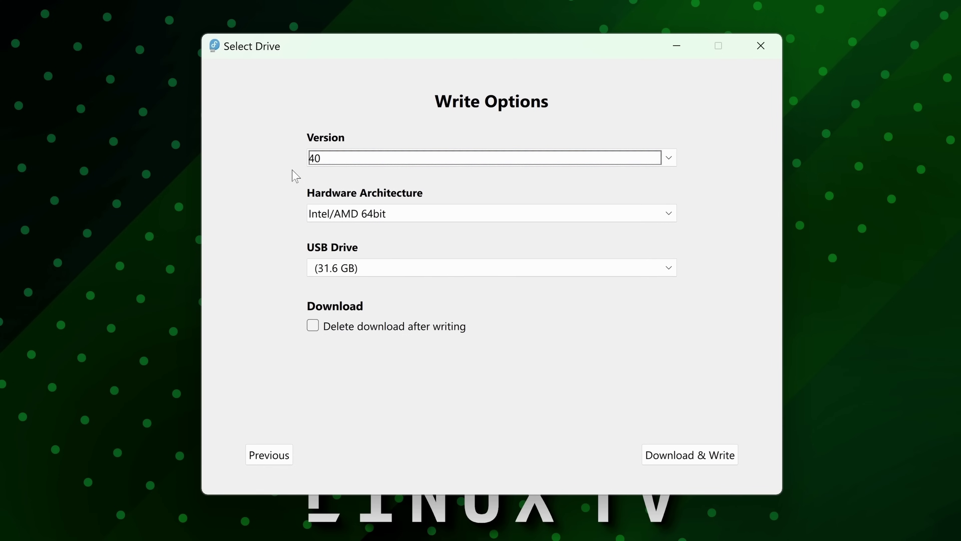
{"action": "left_click", "coordinate": [378, 269]}
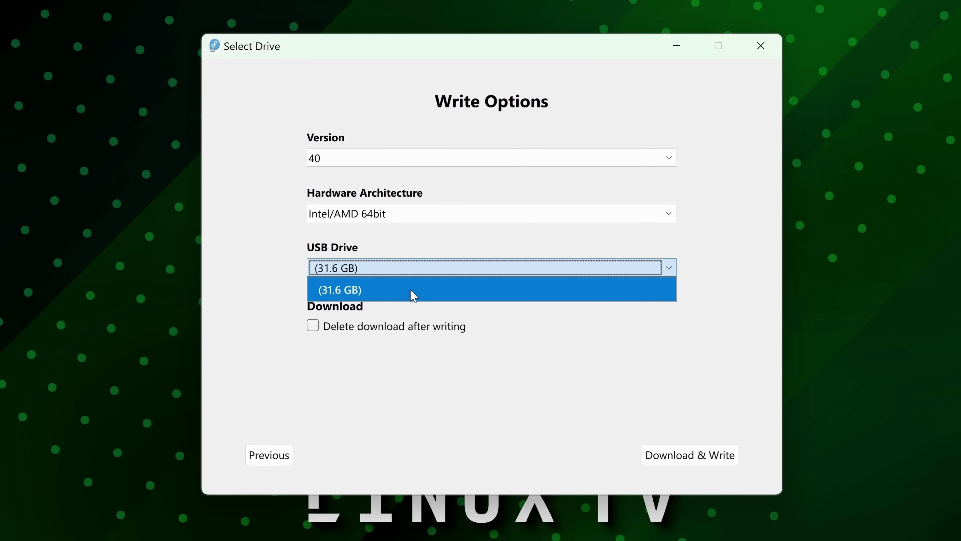
{"action": "left_click", "coordinate": [575, 390]}
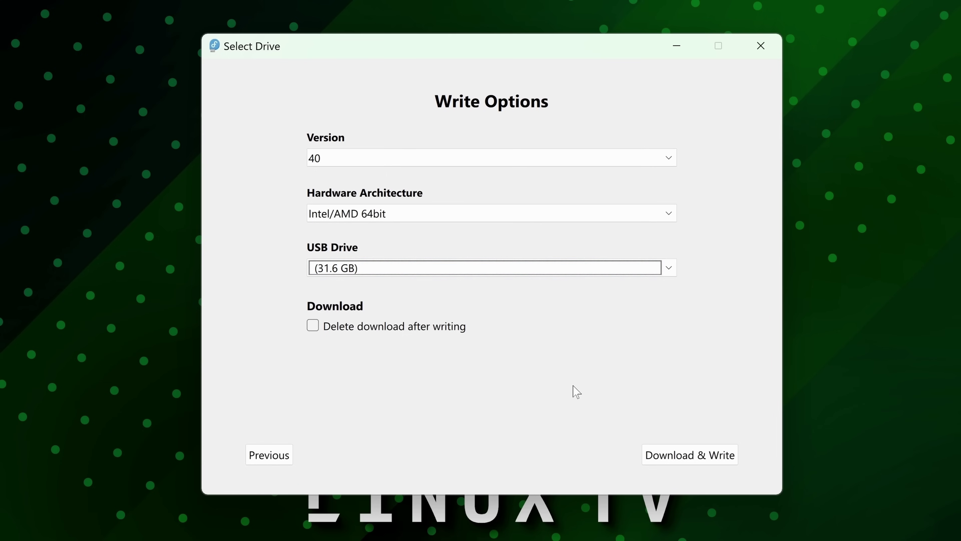
{"action": "left_click", "coordinate": [671, 463]}
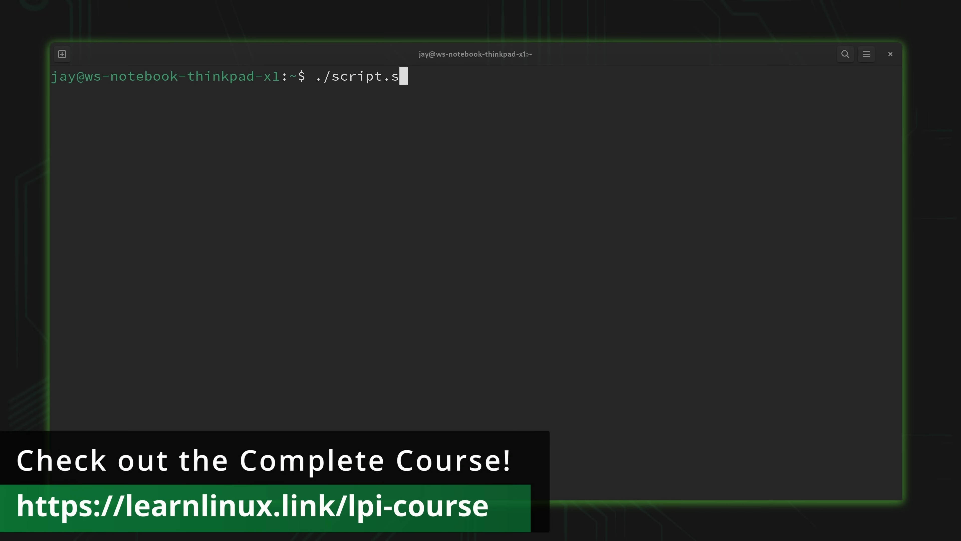
Step: Run ./script.sh so it prints Hello World and the other lines
{"action": "type", "text": "h"}
{"action": "key", "text": "Return"}
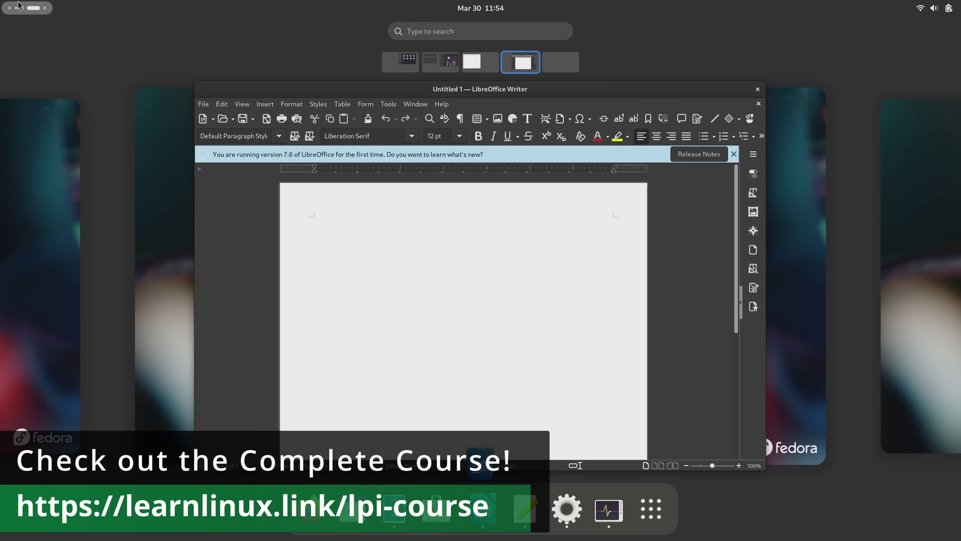
Step: In the overview, pick the workspace with System Monitor and Settings on Appearance
{"action": "scroll", "coordinate": [19, 5], "scroll_direction": "up", "scroll_amount": 1}
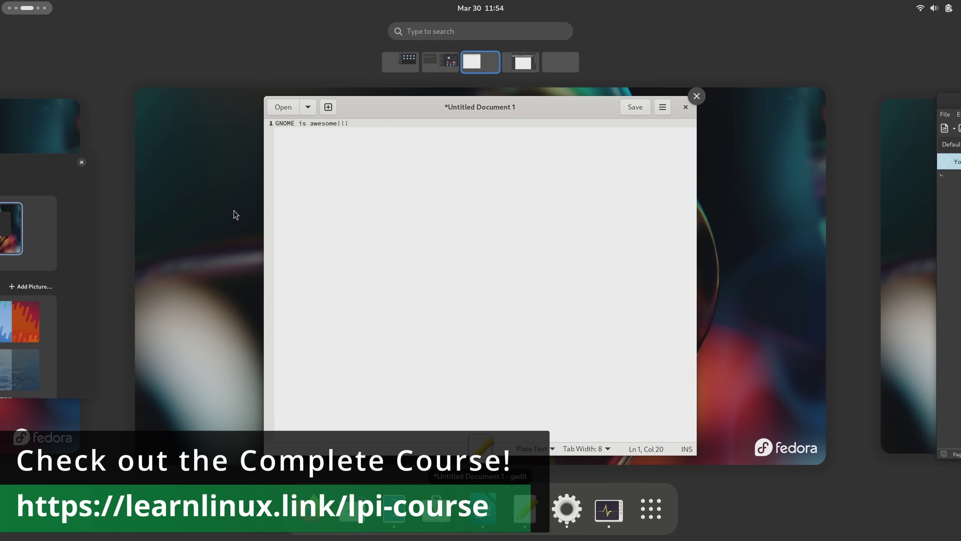
{"action": "left_click", "coordinate": [40, 252]}
{"action": "left_click", "coordinate": [558, 291]}
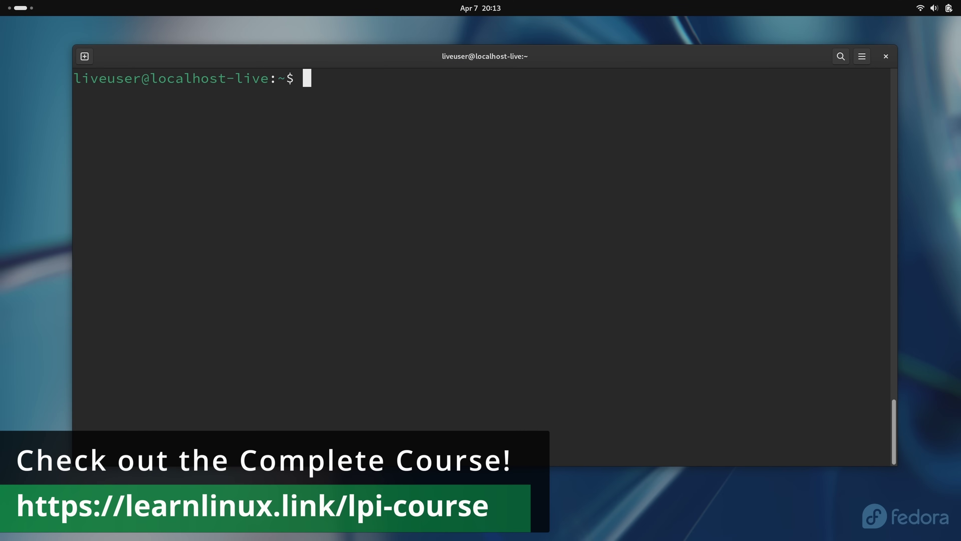
Step: Run cat /etc/resolv.conf, then ip addr show
{"action": "type", "text": "cat /etc/"}
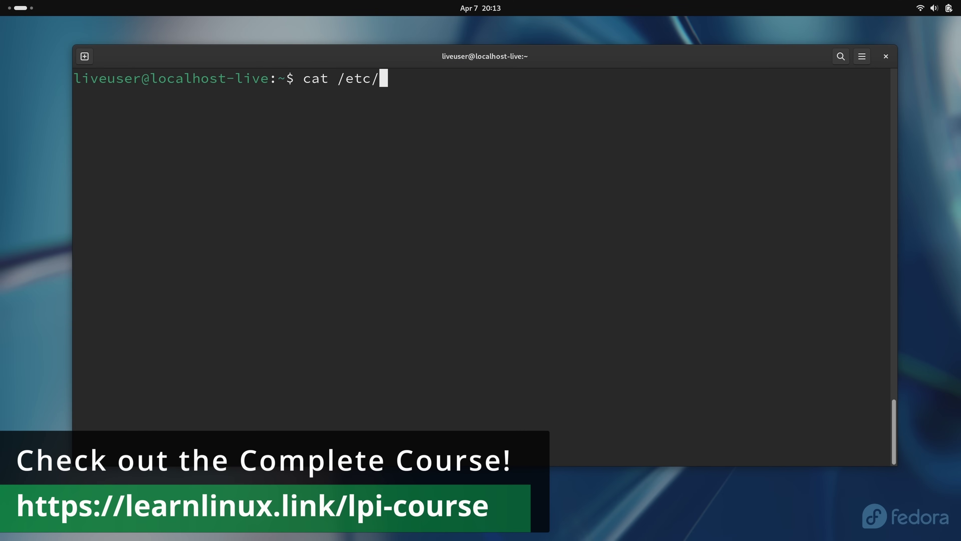
{"action": "type", "text": "resolv.conf"}
{"action": "key", "text": "Return"}
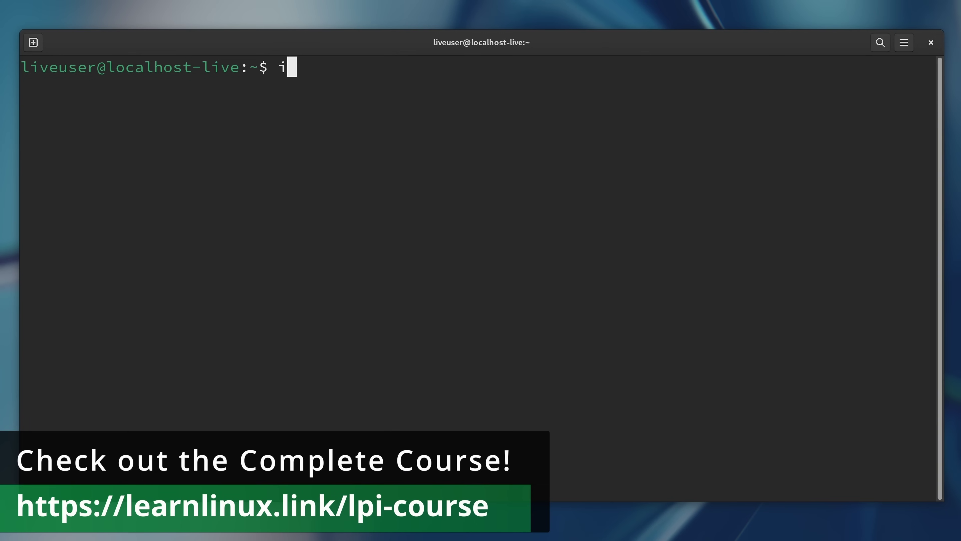
{"action": "type", "text": "ip addr"}
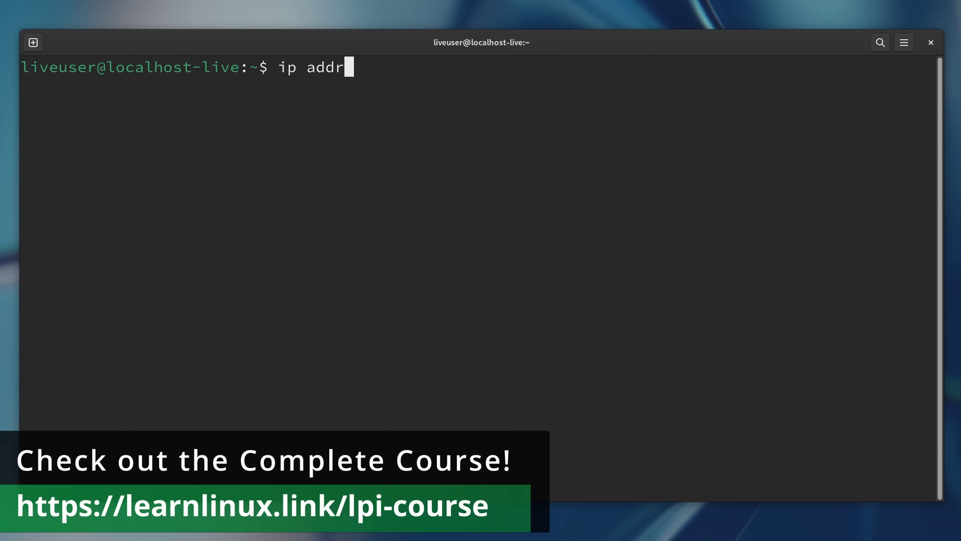
{"action": "type", "text": " show"}
{"action": "key", "text": "Return"}
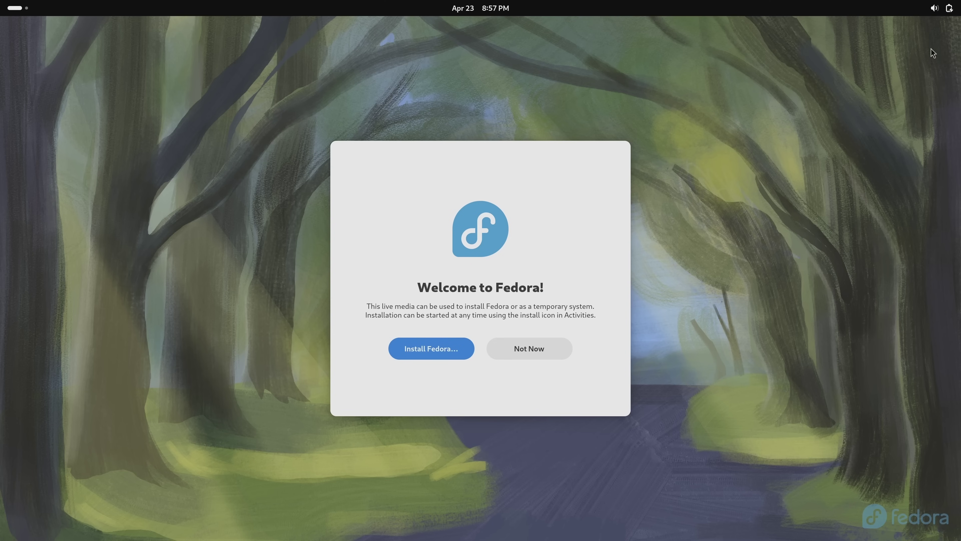
Step: Open the top-bar Quick Settings menu with the Wi-Fi, Bluetooth and power mode controls
{"action": "left_click", "coordinate": [947, 11]}
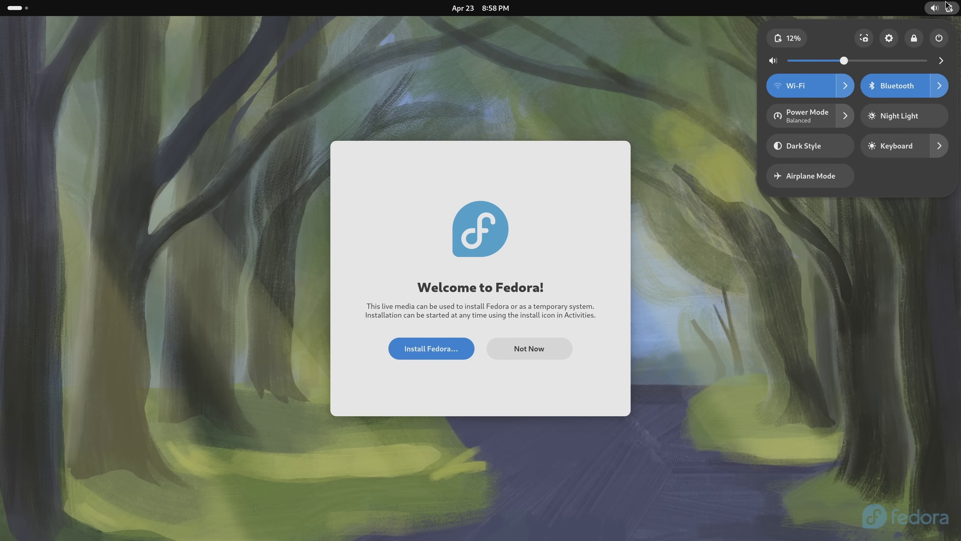
Step: Join the Atlantis Wi-Fi network by entering its password
{"action": "left_click", "coordinate": [846, 86]}
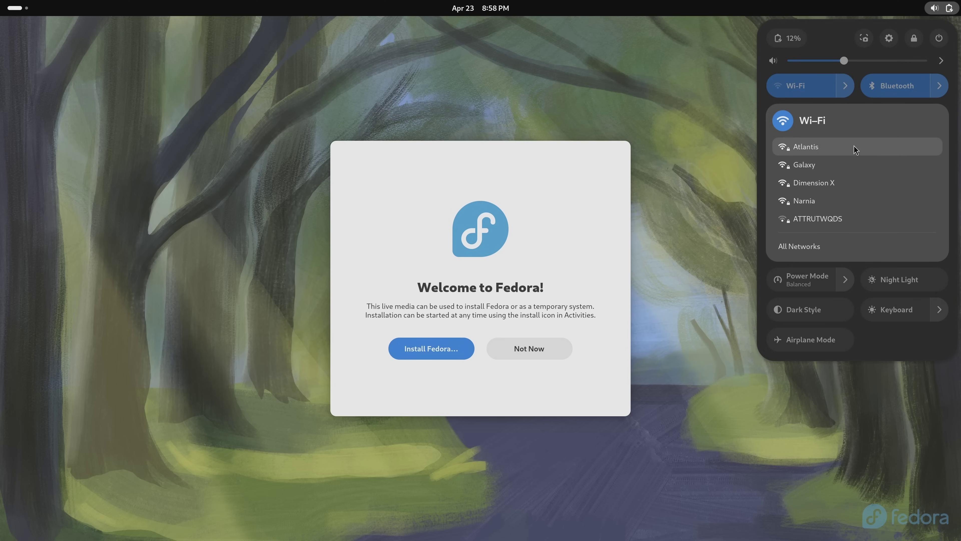
{"action": "left_click", "coordinate": [856, 150]}
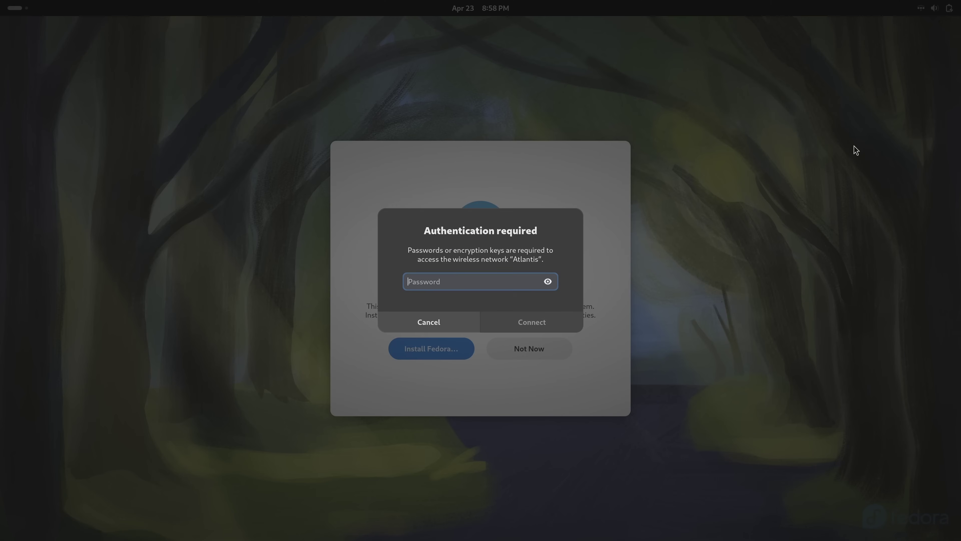
{"action": "type", "text": "●●●●●●●●●●●●●●●●●"}
{"action": "key", "text": "Return"}
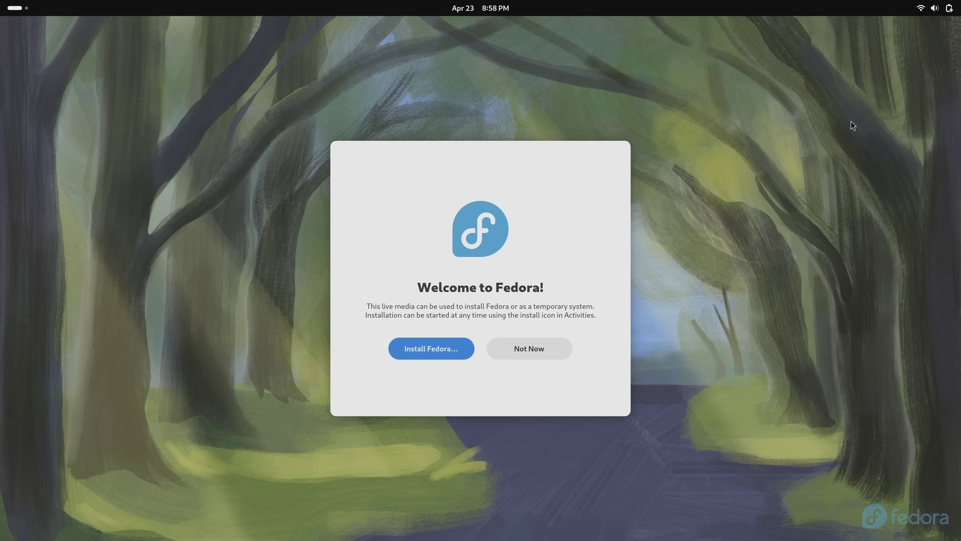
Step: Check the Wi-Fi connection, dismiss Quick Settings and bring up the Activities overview
{"action": "left_click", "coordinate": [924, 16]}
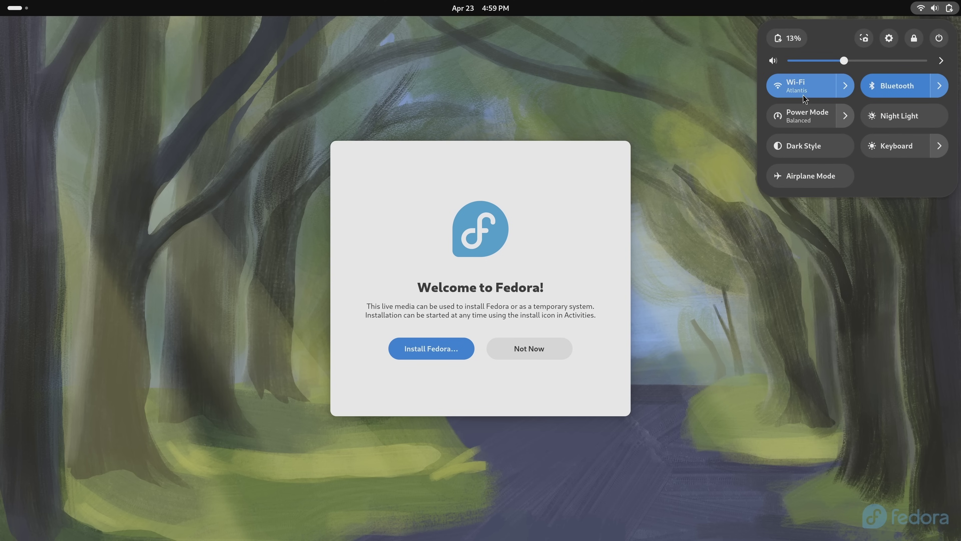
{"action": "left_click", "coordinate": [649, 108]}
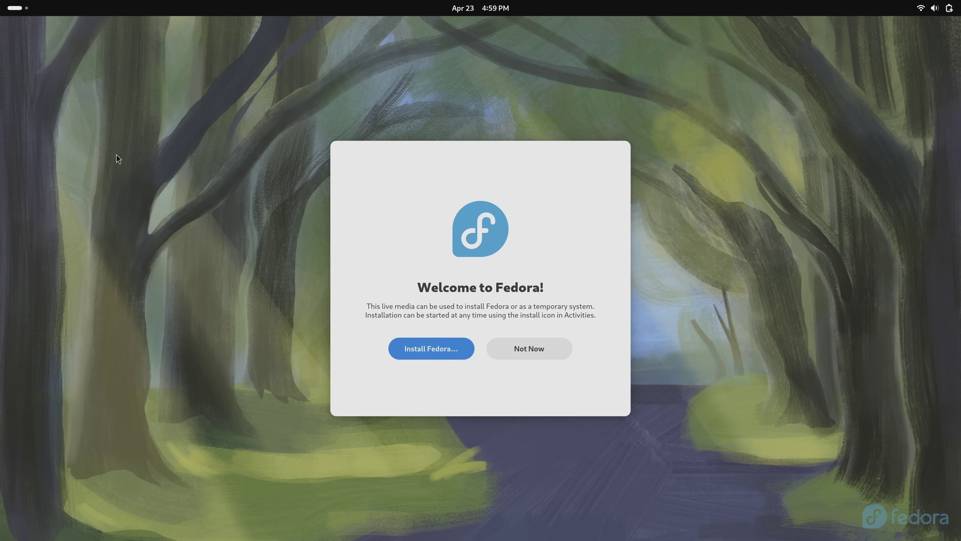
{"action": "left_click", "coordinate": [17, 8]}
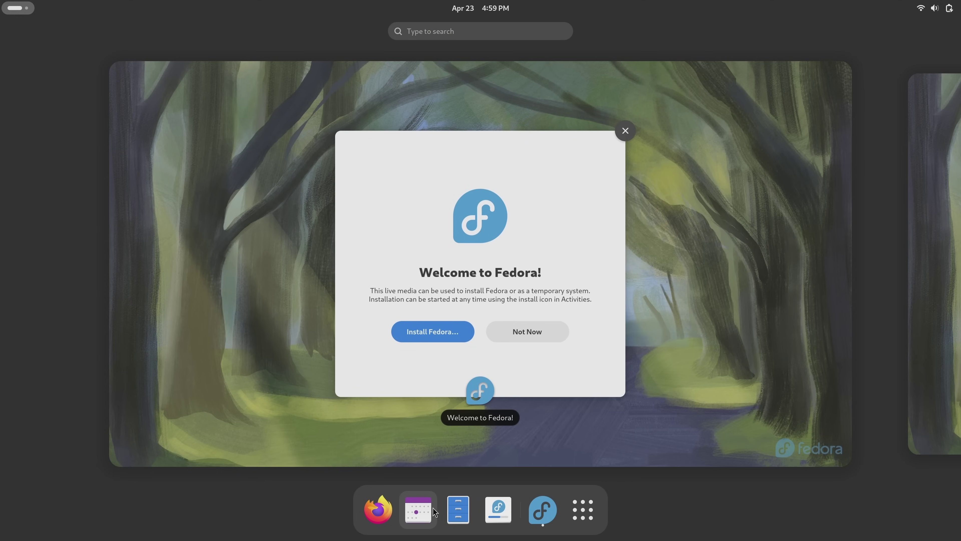
Step: Launch Firefox, load learnlinux.tv, then close the browser window
{"action": "left_click", "coordinate": [378, 510]}
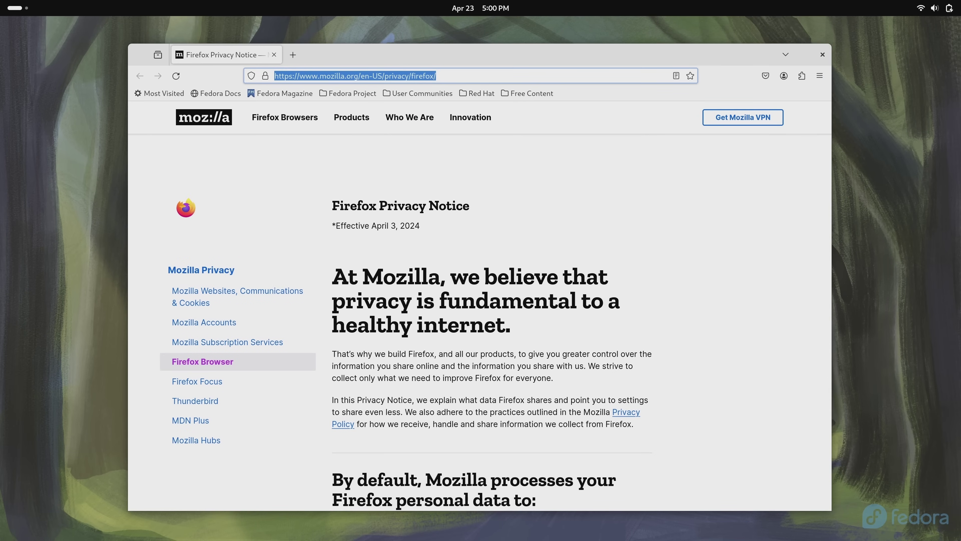
{"action": "type", "text": "learnlin"}
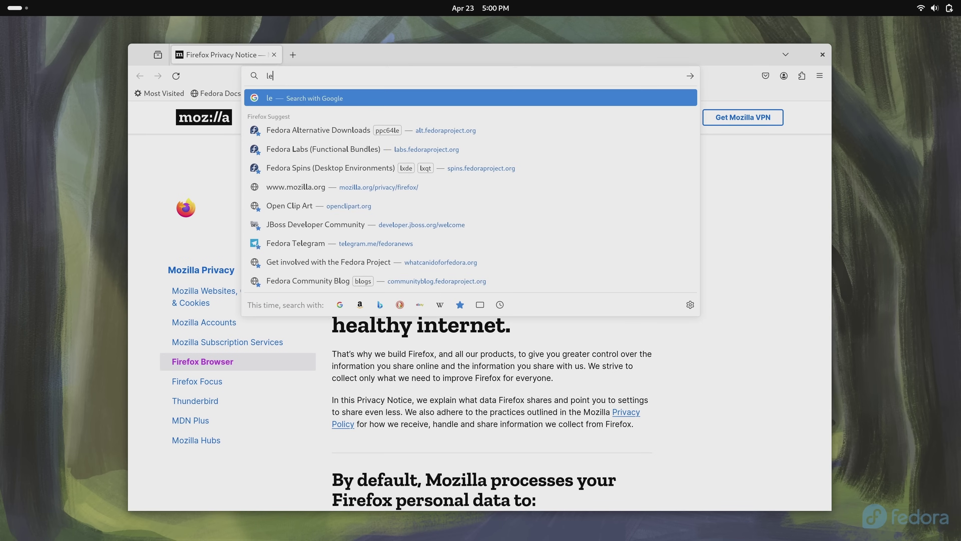
{"action": "type", "text": "ux.tv"}
{"action": "key", "text": "Return"}
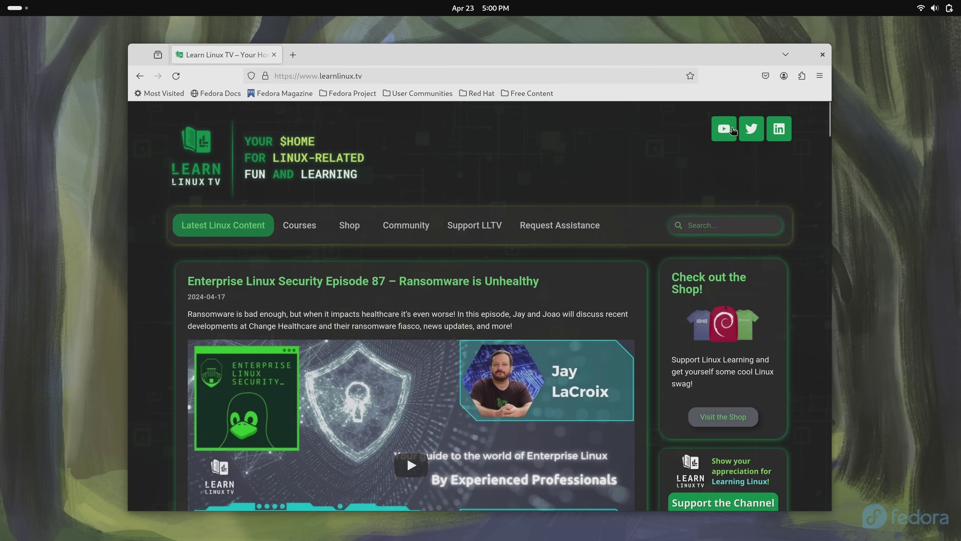
{"action": "left_click", "coordinate": [822, 55]}
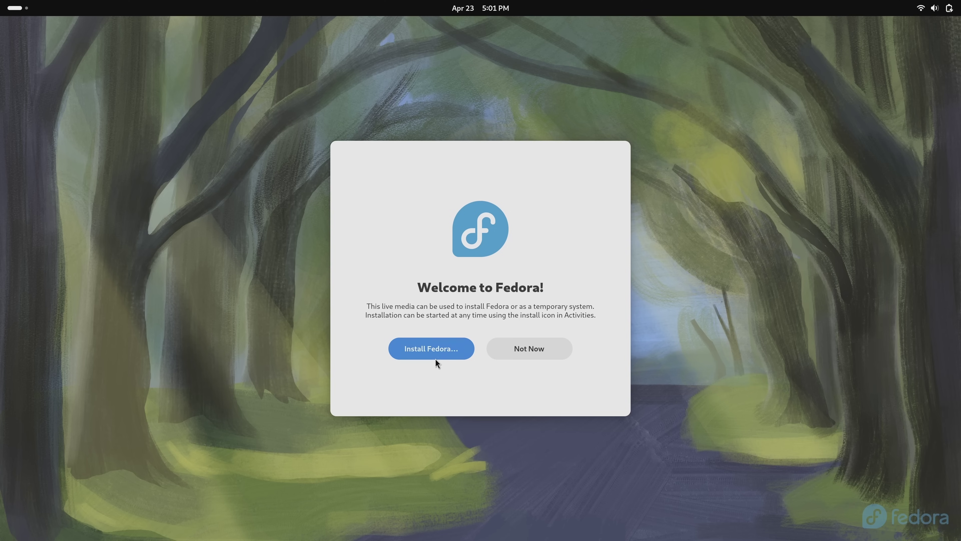
Step: Start Install Fedora in English (United States) and confirm the English (US) keyboard layout
{"action": "left_click", "coordinate": [433, 346]}
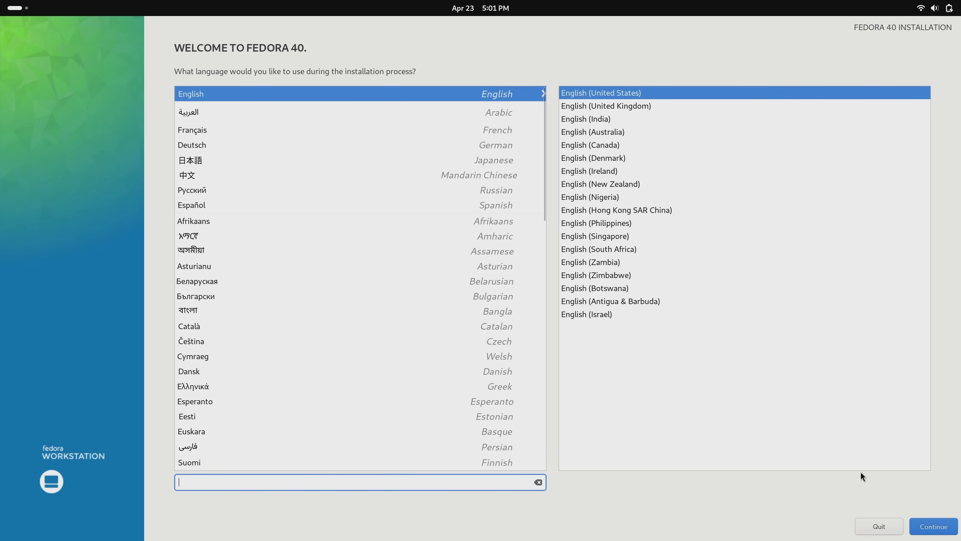
{"action": "left_click", "coordinate": [928, 528]}
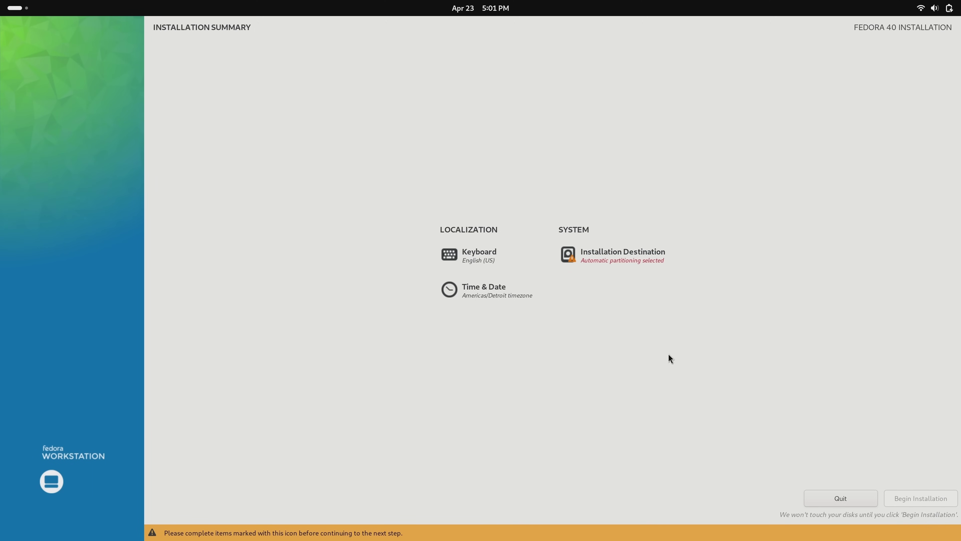
{"action": "left_click", "coordinate": [469, 259]}
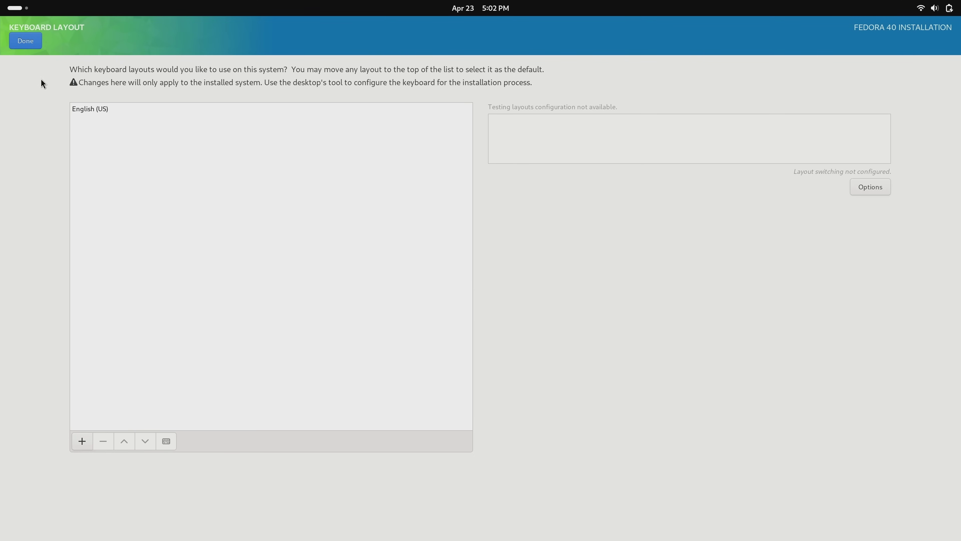
{"action": "left_click", "coordinate": [25, 42]}
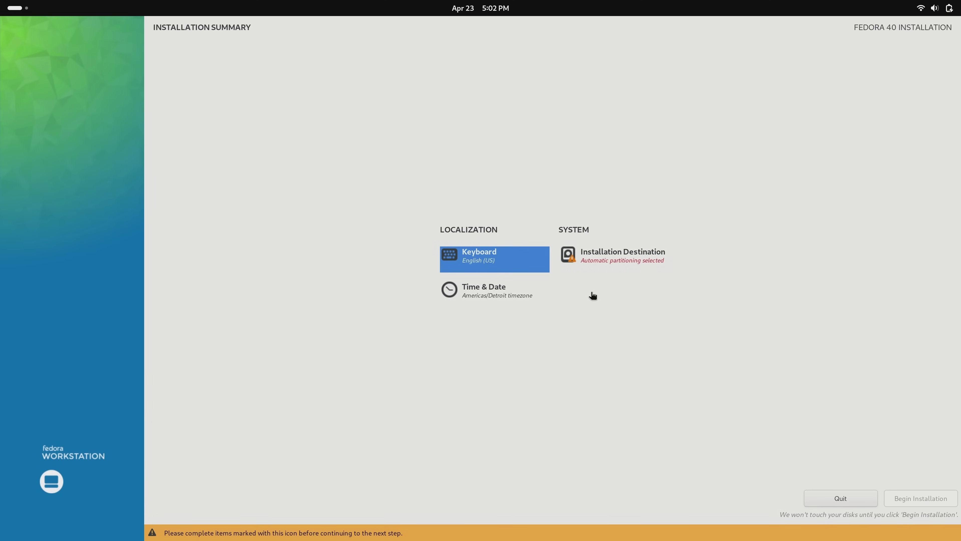
Step: Open Installation Destination, showing the 476.94 GiB nvme0n1 disk with automatic storage configuration
{"action": "left_click", "coordinate": [633, 257]}
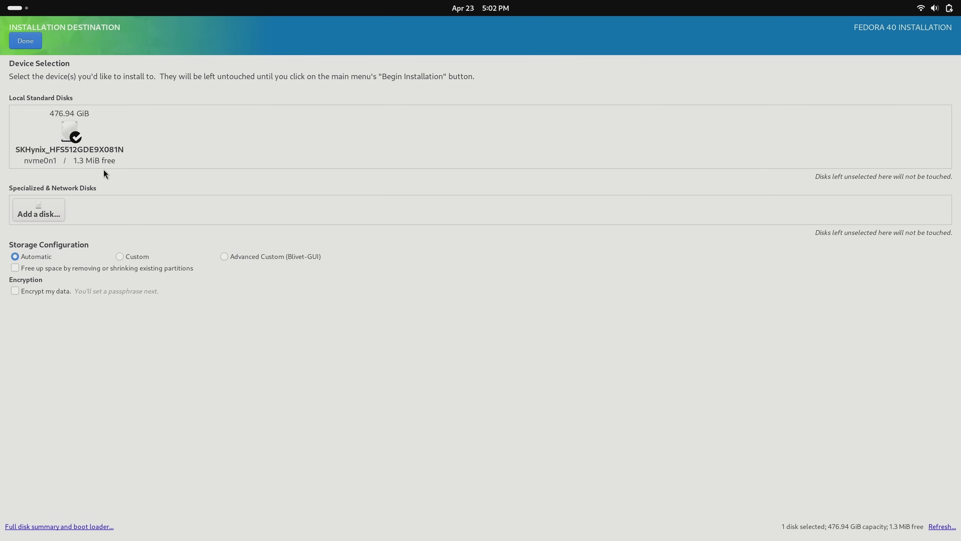
Step: Confirm the nvme0n1 destination, delete all its partitions and reclaim the 476.94 GiB
{"action": "left_click", "coordinate": [40, 43]}
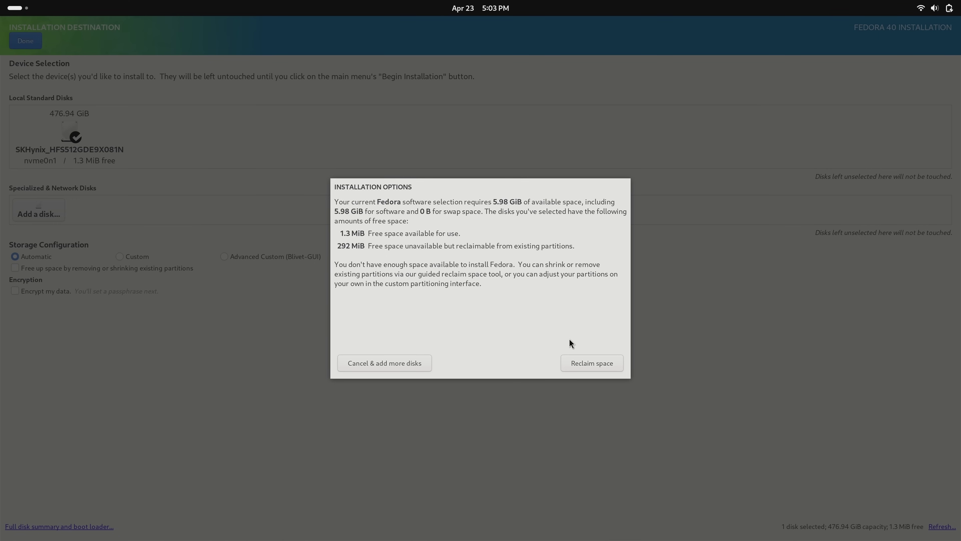
{"action": "left_click", "coordinate": [590, 365]}
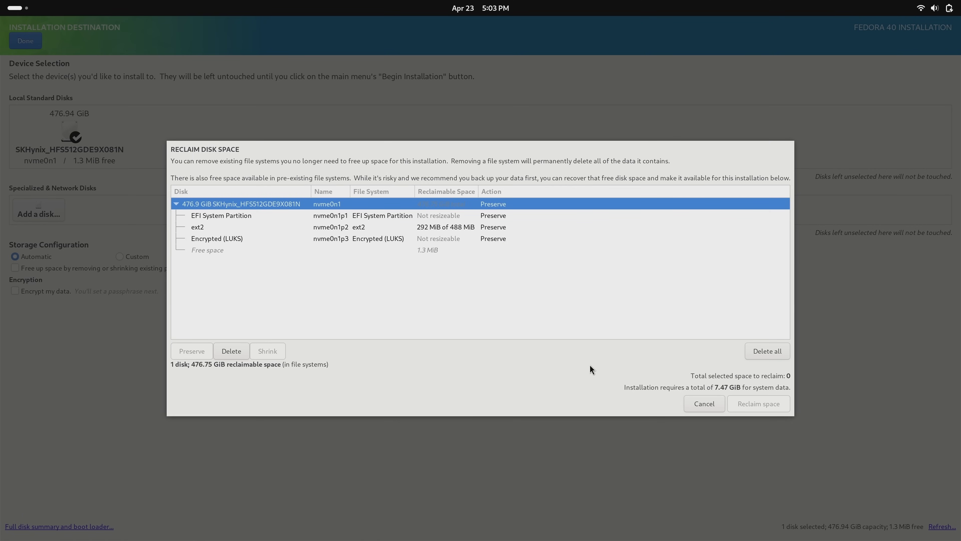
{"action": "left_click", "coordinate": [763, 354]}
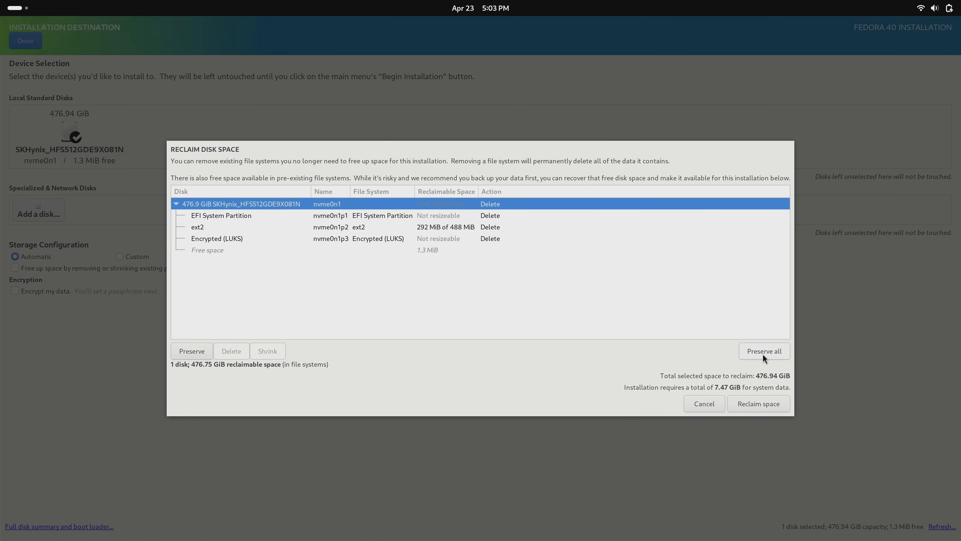
{"action": "left_click", "coordinate": [750, 408]}
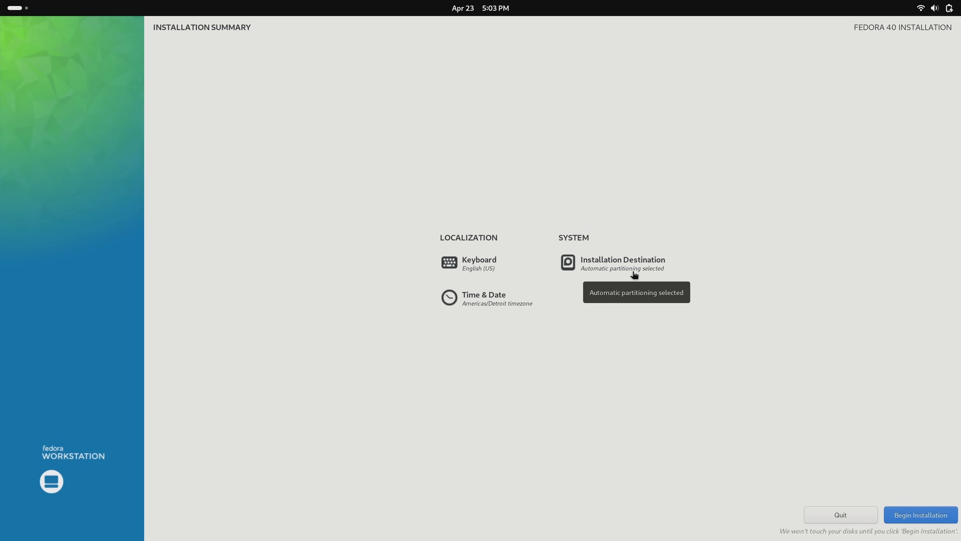
{"action": "left_click", "coordinate": [465, 304]}
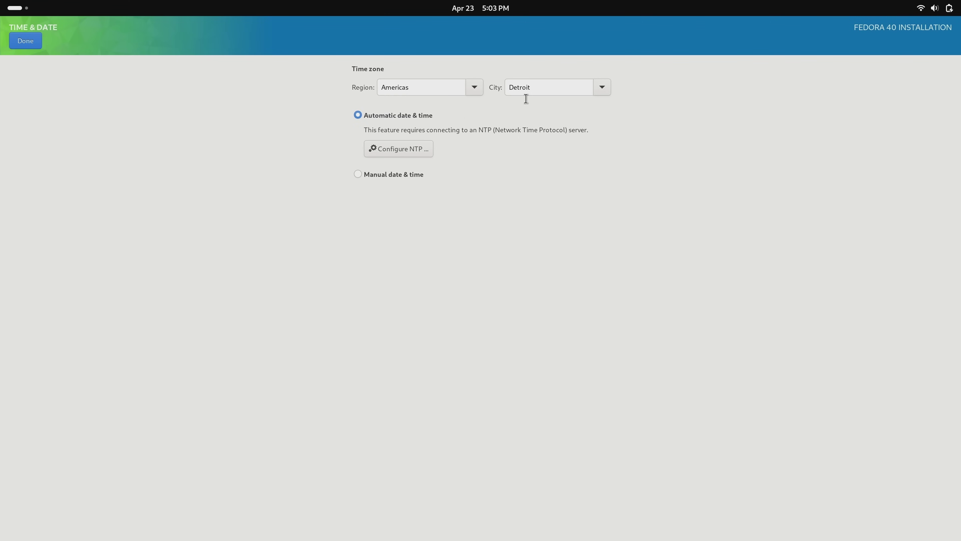
{"action": "left_click", "coordinate": [25, 43]}
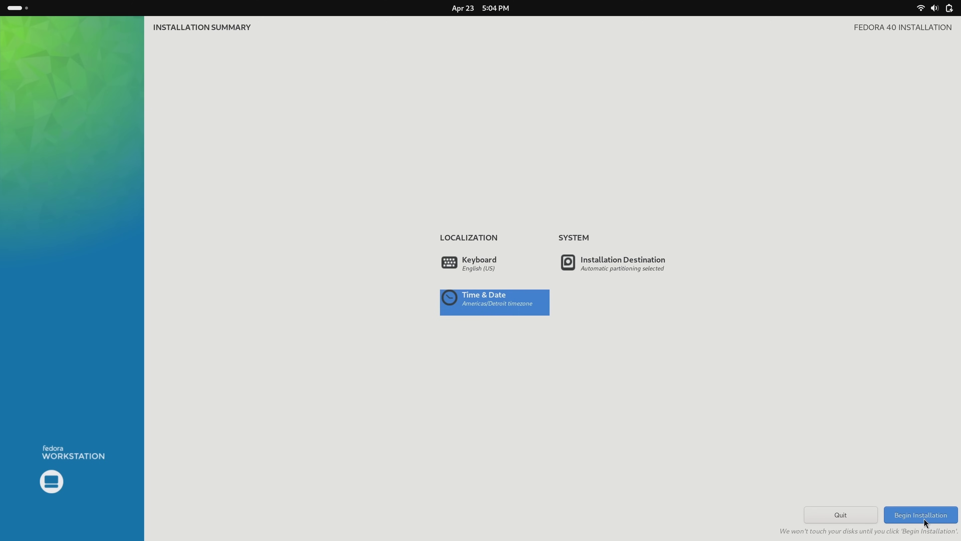
Step: Begin installing Fedora 40 and finish the installer once it reports Complete!
{"action": "left_click", "coordinate": [923, 518]}
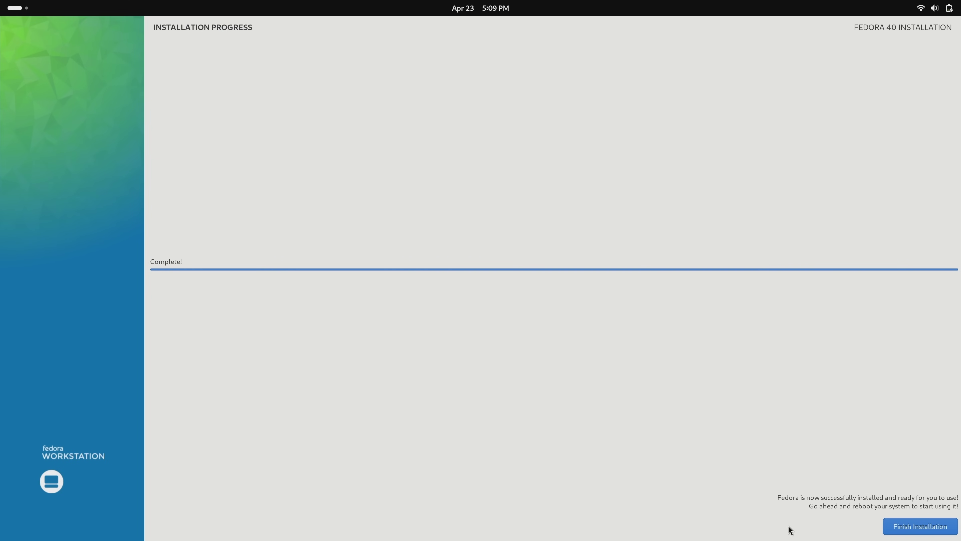
{"action": "left_click", "coordinate": [893, 526]}
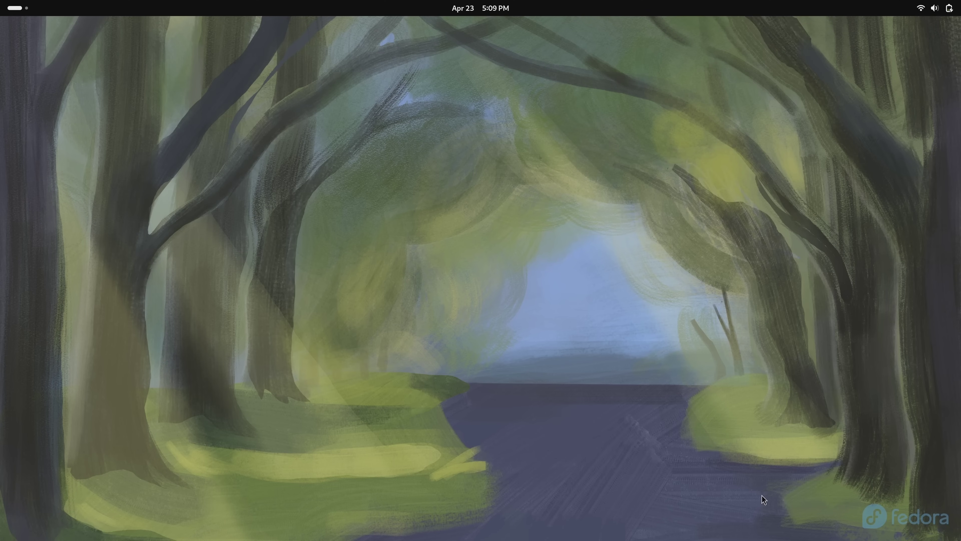
Step: Restart the computer from the system menu's power options to boot the installed Fedora
{"action": "left_click", "coordinate": [947, 9]}
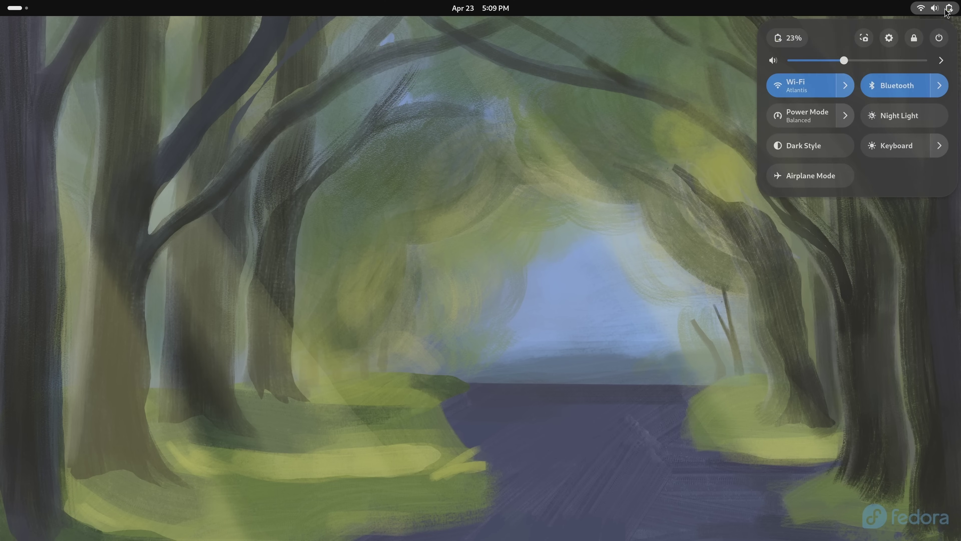
{"action": "left_click", "coordinate": [939, 41]}
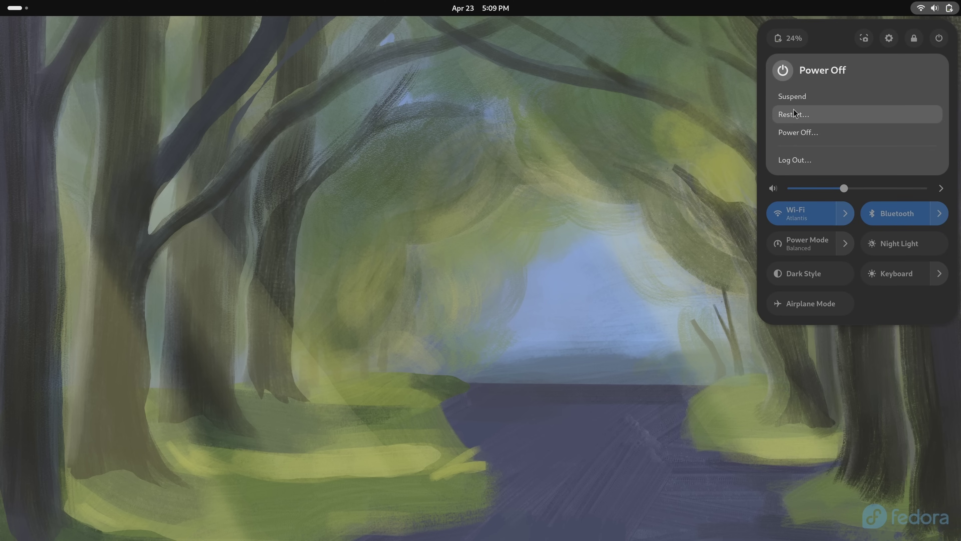
{"action": "left_click", "coordinate": [812, 118]}
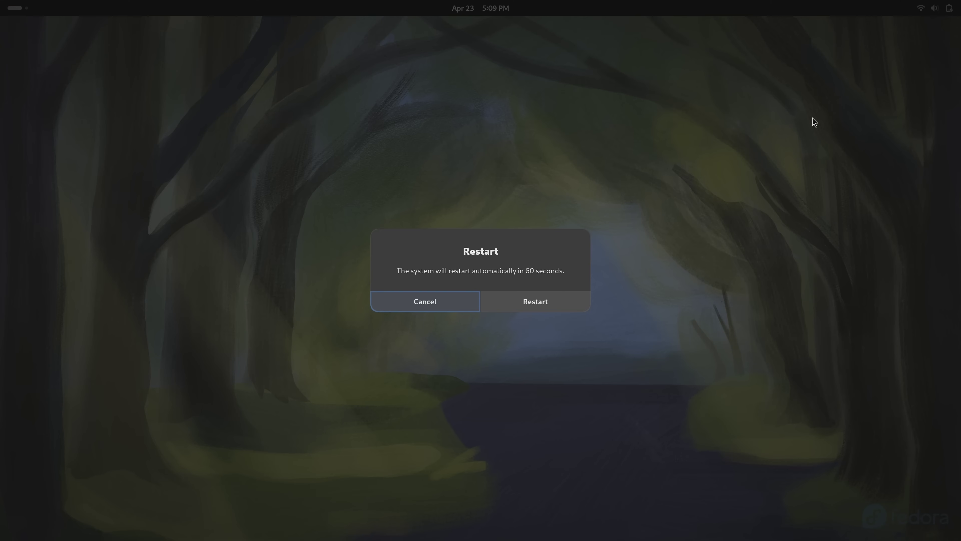
{"action": "left_click", "coordinate": [553, 300]}
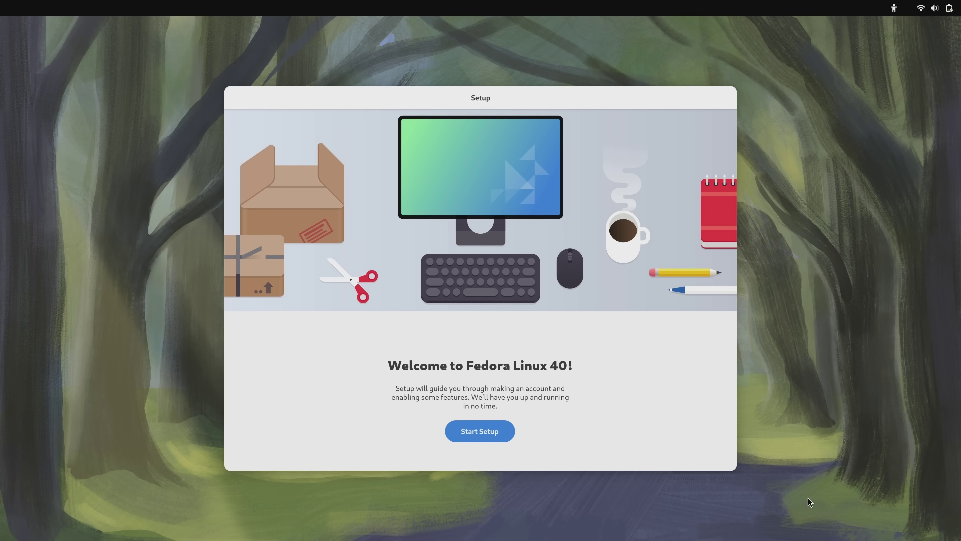
Step: Start setup, keep the default Privacy settings, and enable Third-Party Repositories
{"action": "left_click", "coordinate": [493, 430]}
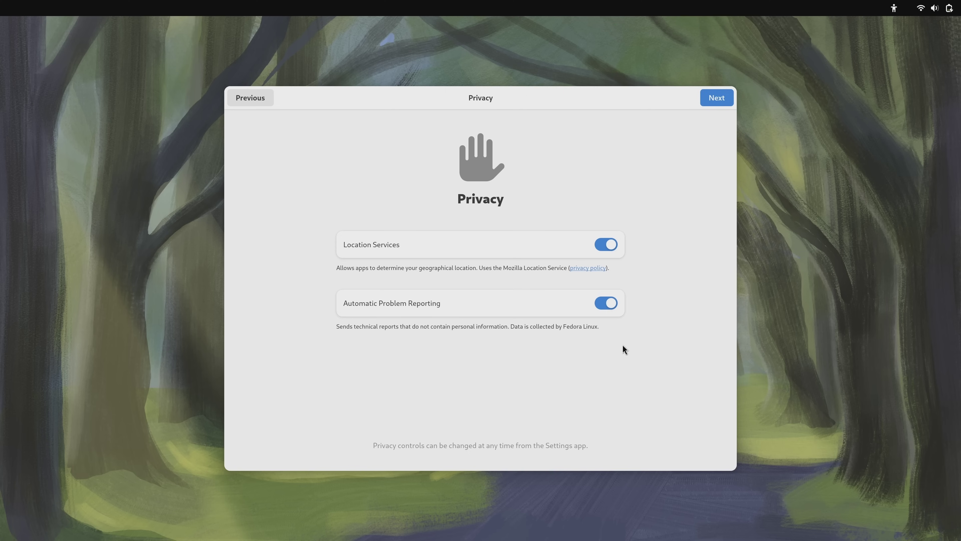
{"action": "left_click", "coordinate": [709, 101]}
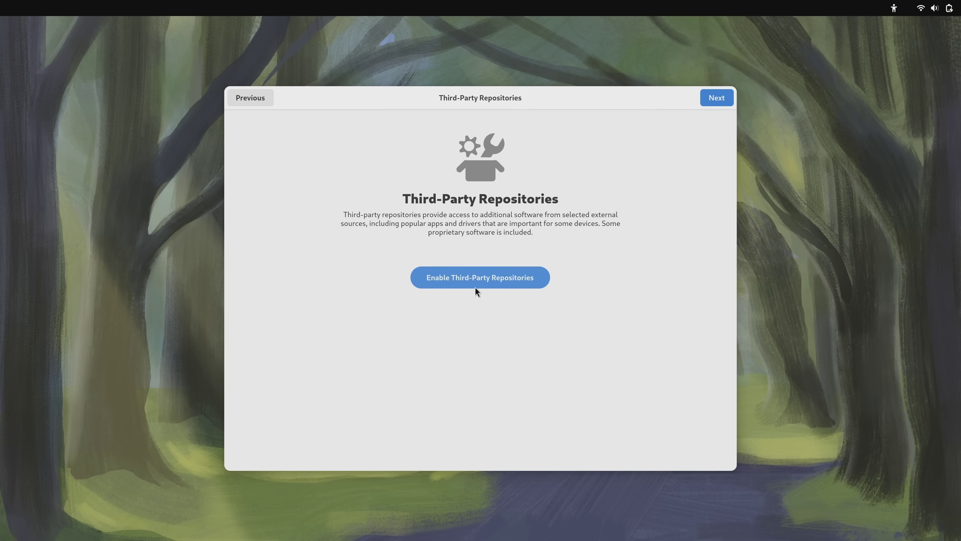
{"action": "left_click", "coordinate": [474, 282]}
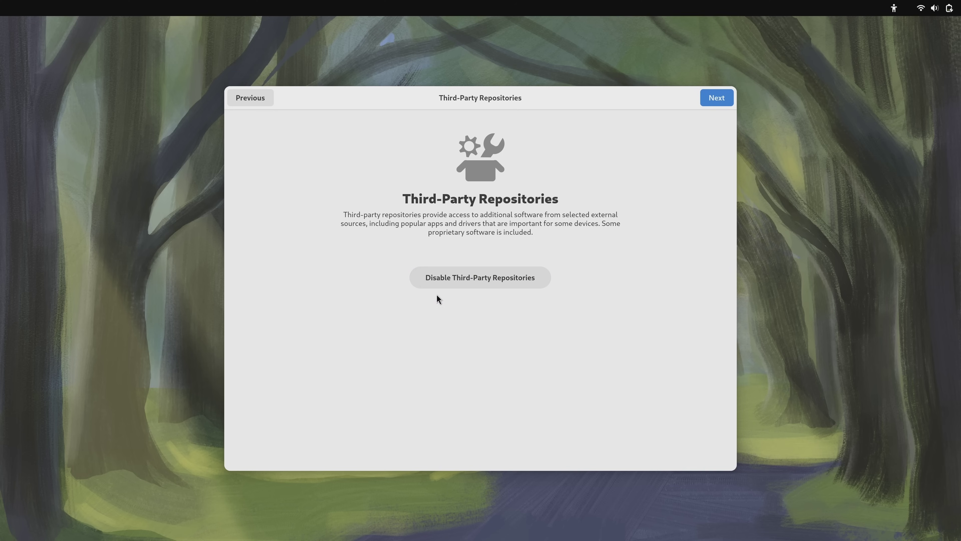
{"action": "left_click", "coordinate": [443, 280]}
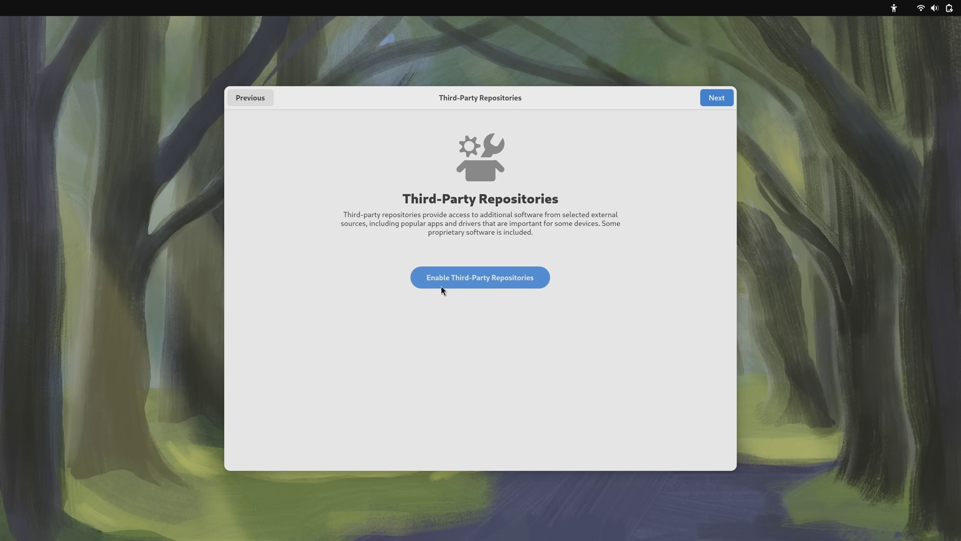
{"action": "left_click", "coordinate": [462, 287]}
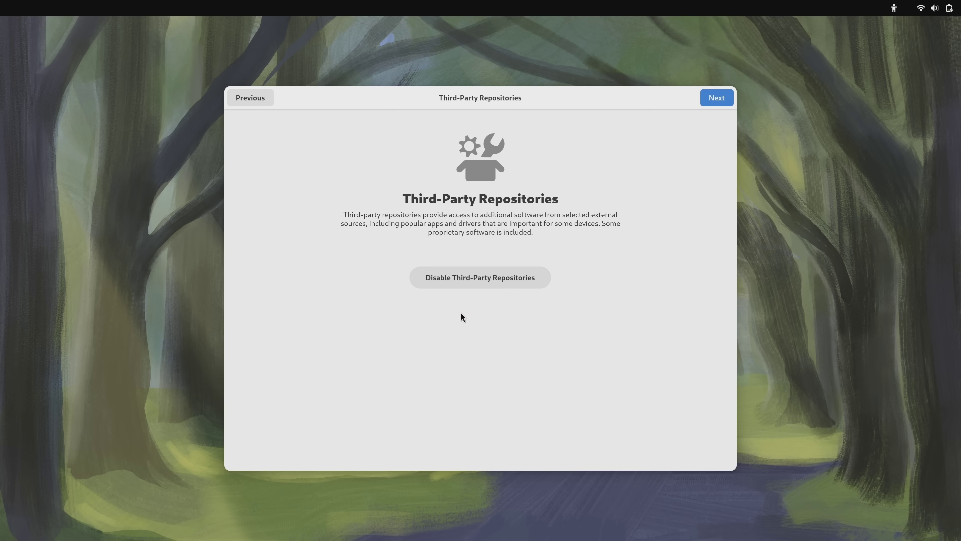
Step: On the About You page, enter the user's full name and a shortened username
{"action": "left_click", "coordinate": [718, 98]}
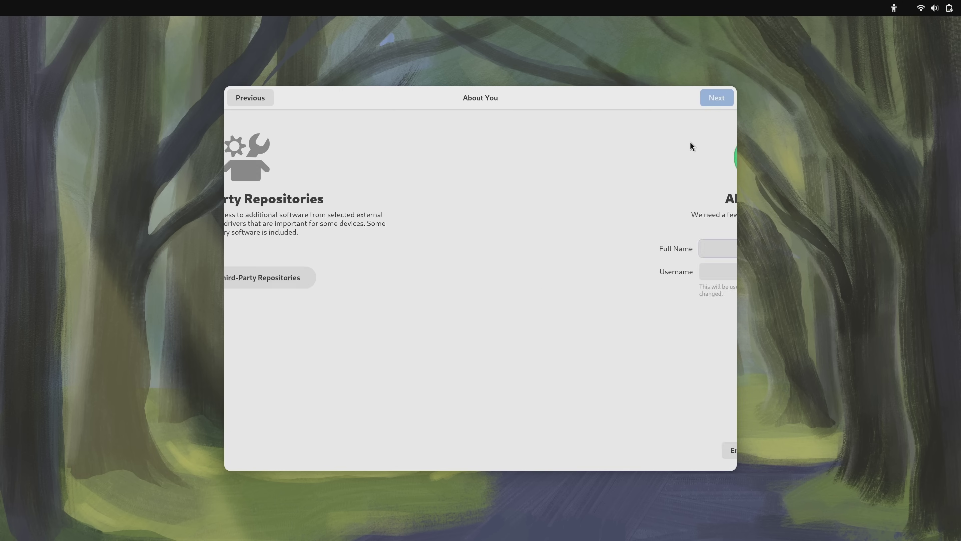
{"action": "type", "text": "Jay "}
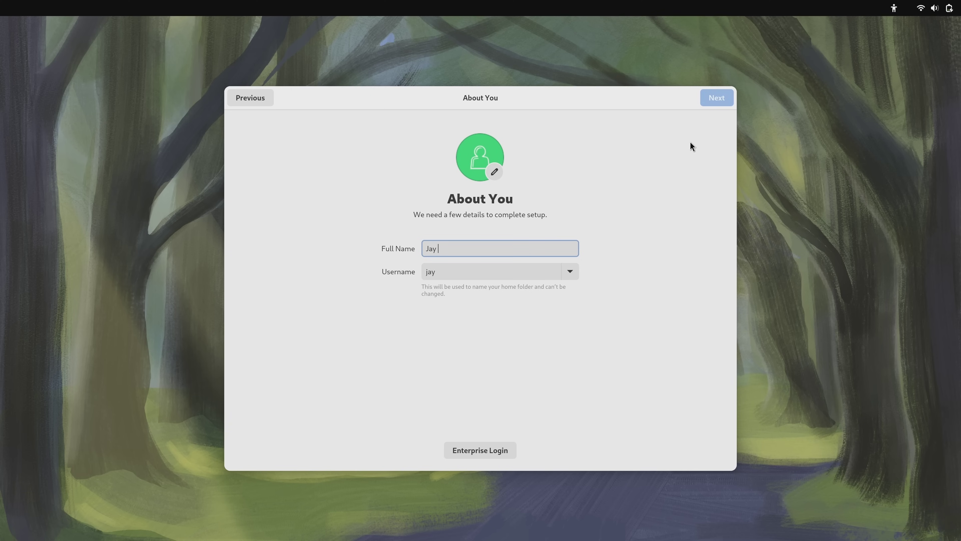
{"action": "type", "text": "LaCroix"}
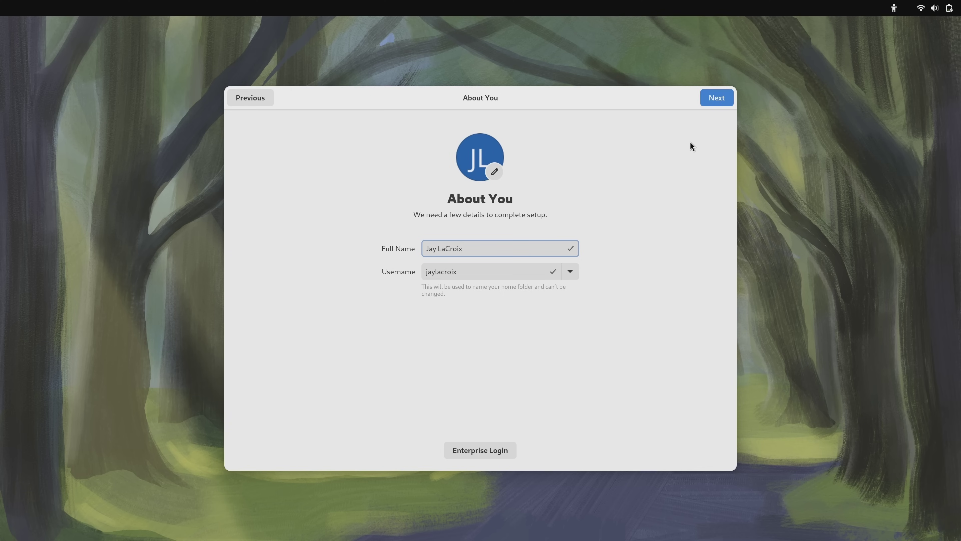
{"action": "key", "text": "Tab"}
{"action": "type", "text": "jay"}
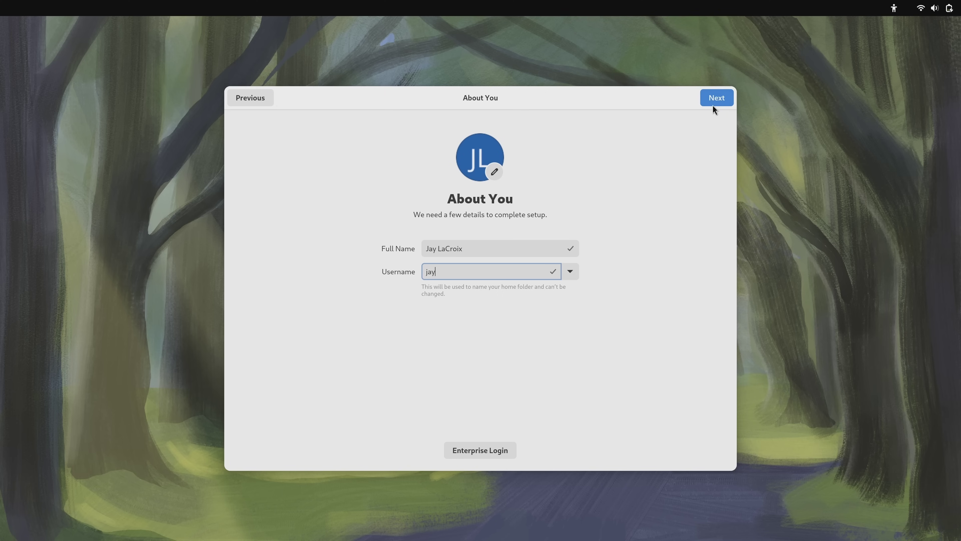
{"action": "left_click", "coordinate": [726, 99]}
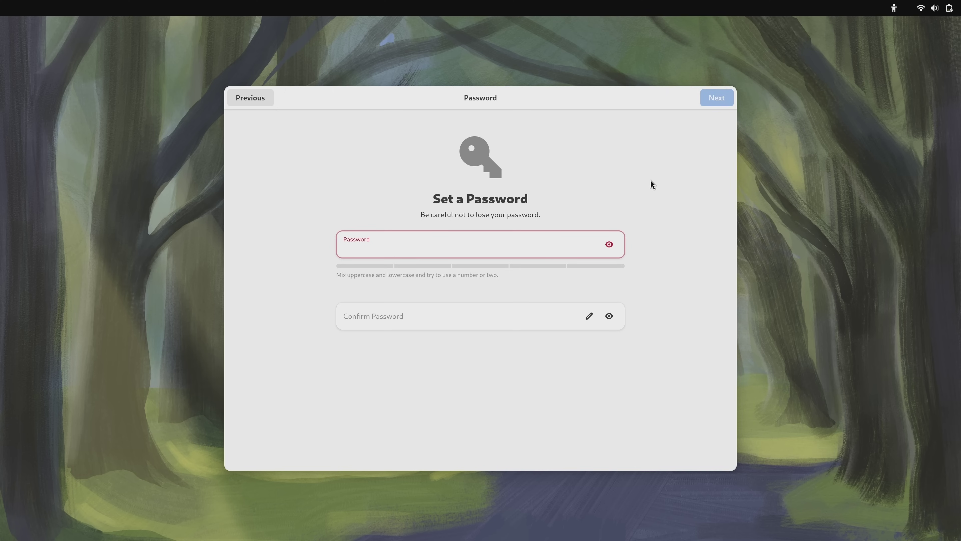
Step: Enter and confirm the account password, then finish Initial Setup to reach the desktop
{"action": "type", "text": "•••••••••••••••••••"}
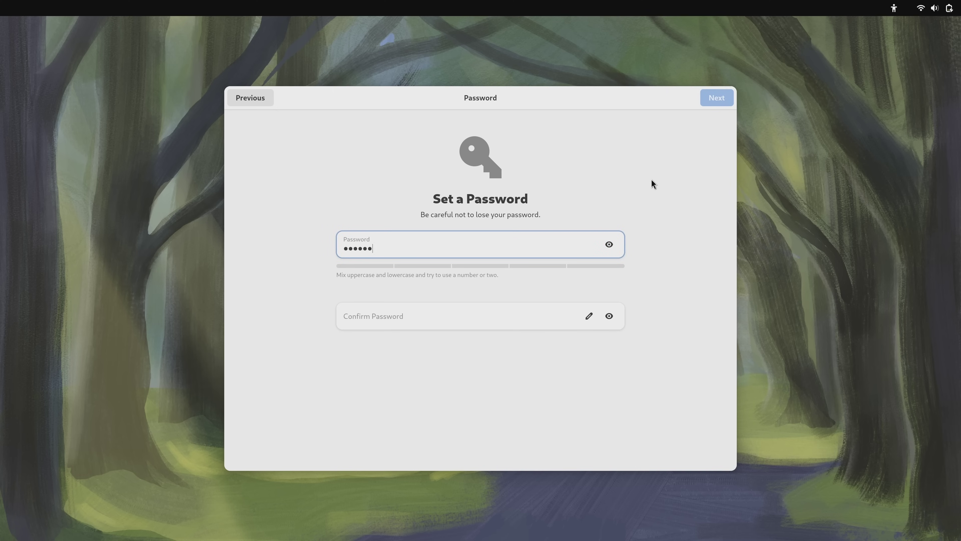
{"action": "key", "text": "Tab"}
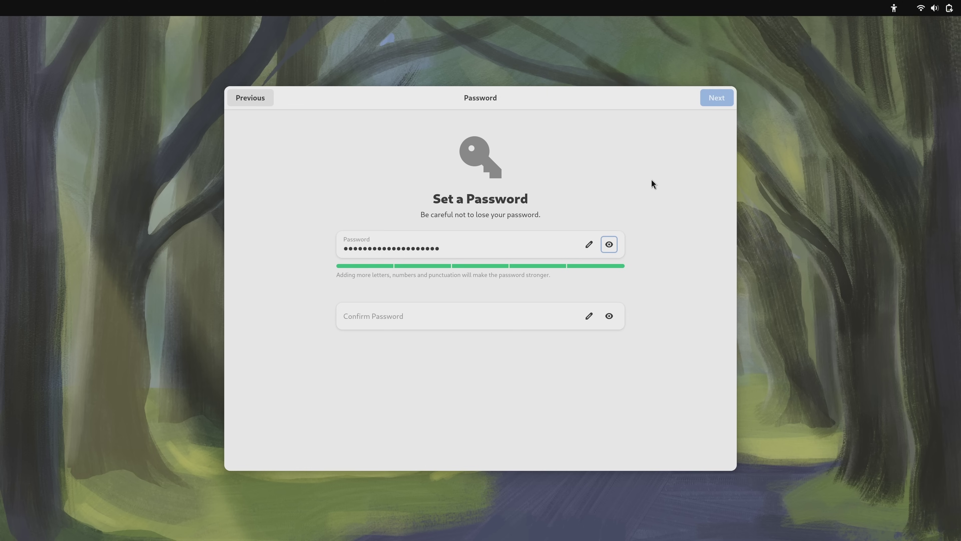
{"action": "key", "text": "Tab"}
{"action": "type", "text": "•••••••••"}
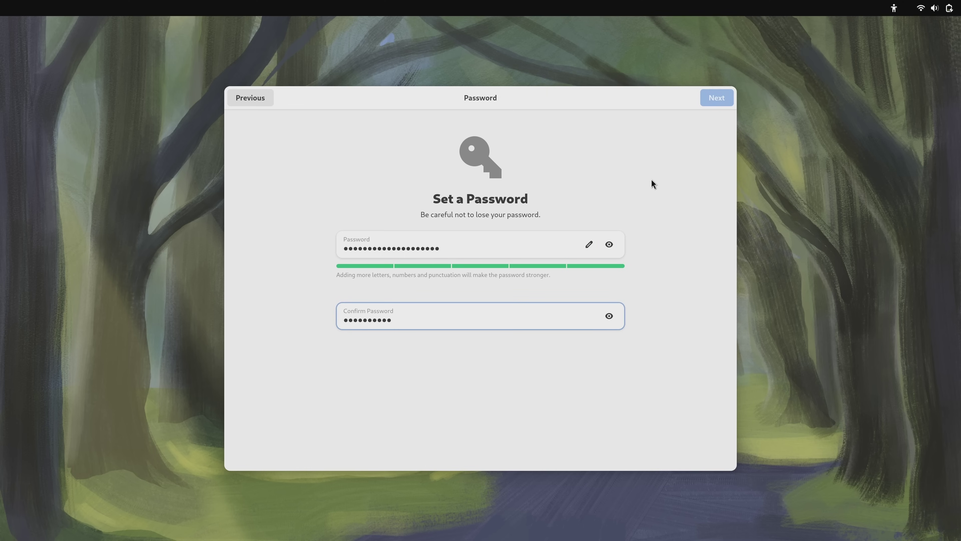
{"action": "type", "text": "••••••••"}
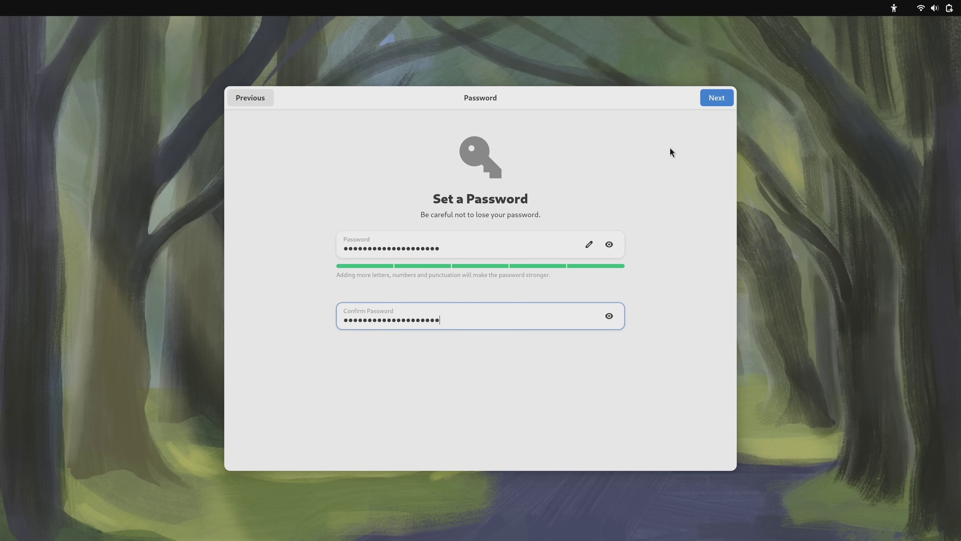
{"action": "left_click", "coordinate": [714, 102]}
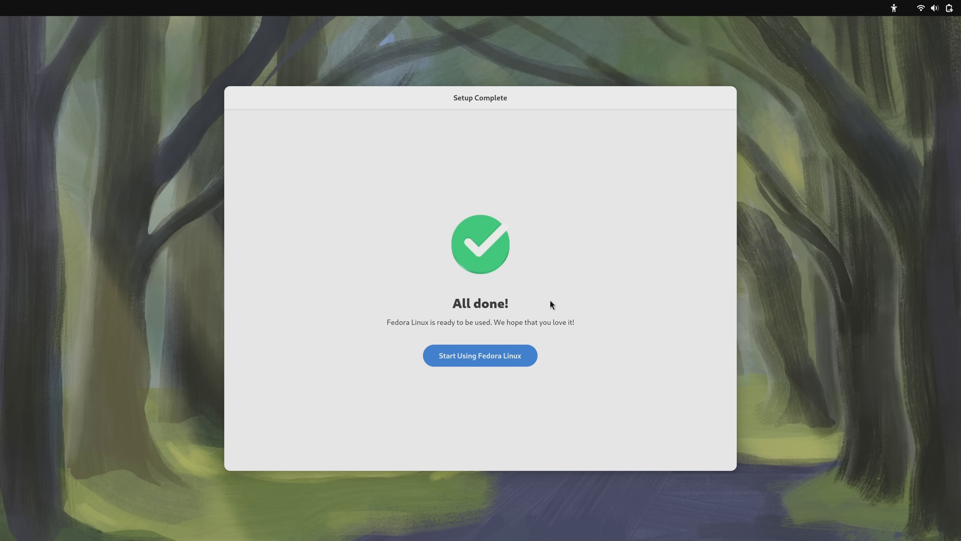
{"action": "left_click", "coordinate": [482, 363]}
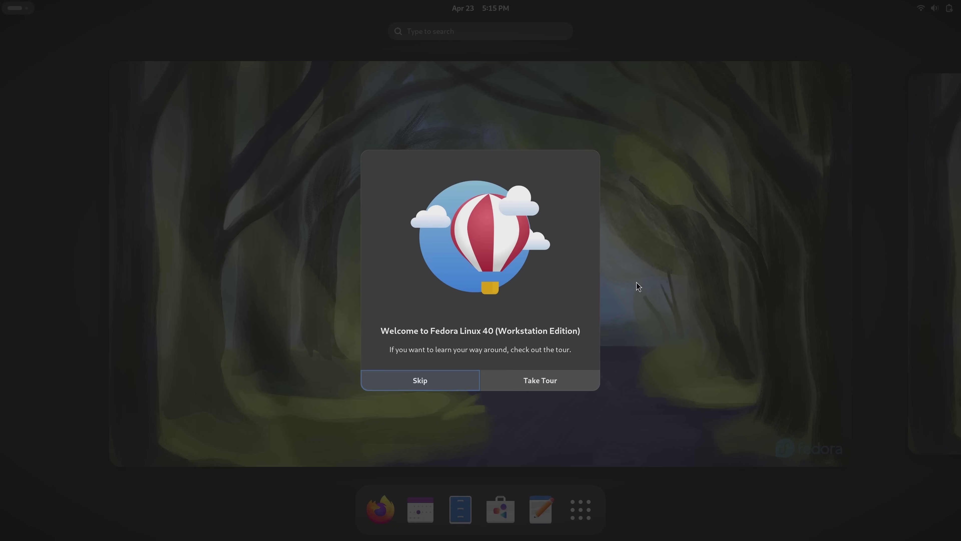
Step: Start the tour and advance past Get an Overview and Just Type to Search to Workspaces
{"action": "left_click", "coordinate": [576, 381]}
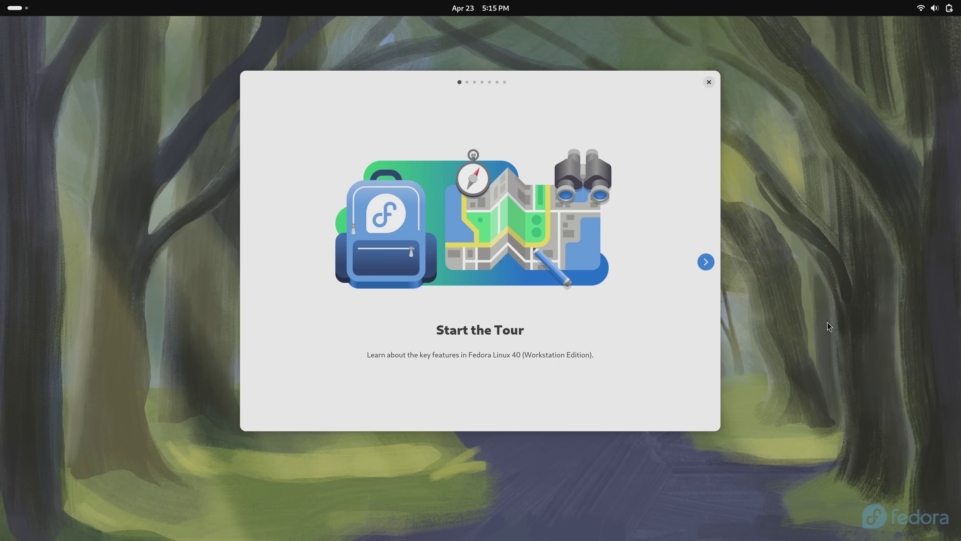
{"action": "left_click", "coordinate": [711, 264]}
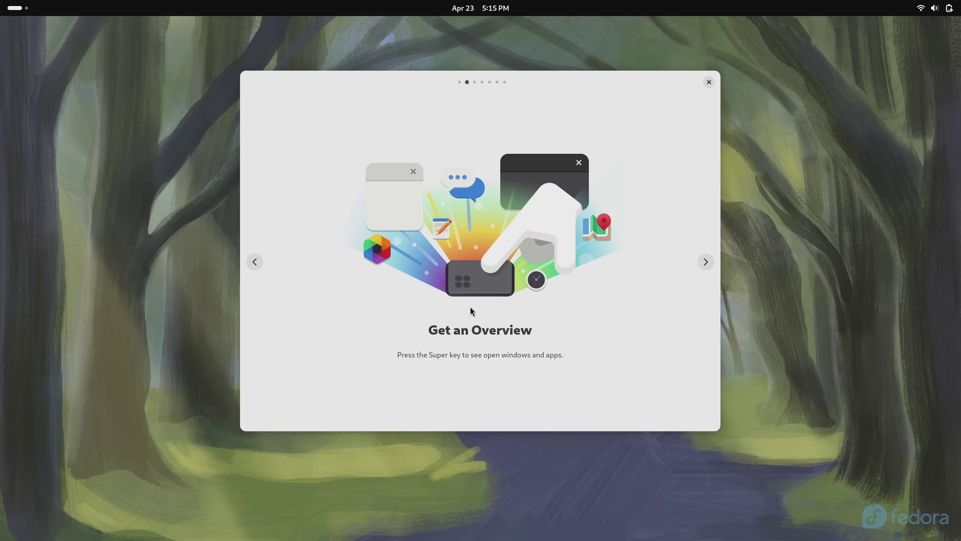
{"action": "left_click", "coordinate": [21, 12]}
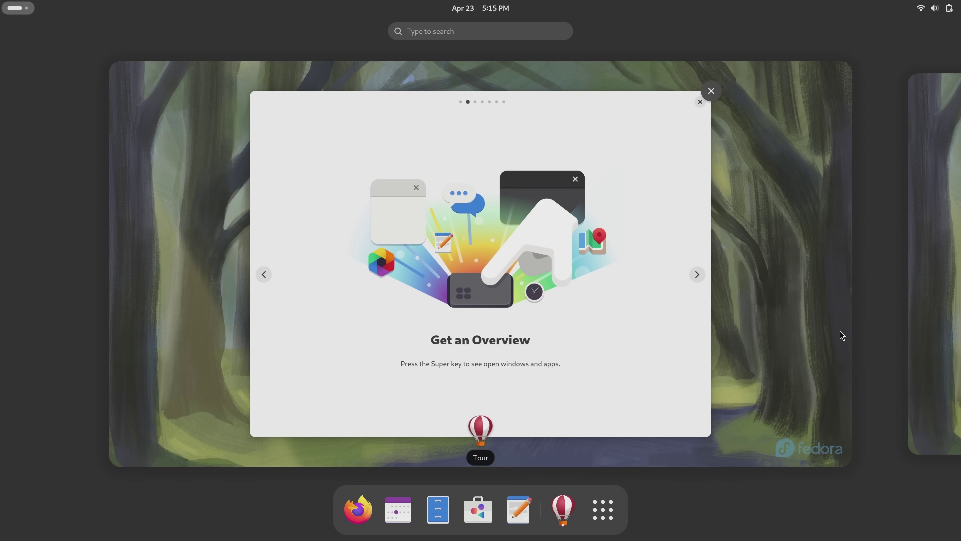
{"action": "left_click", "coordinate": [611, 388]}
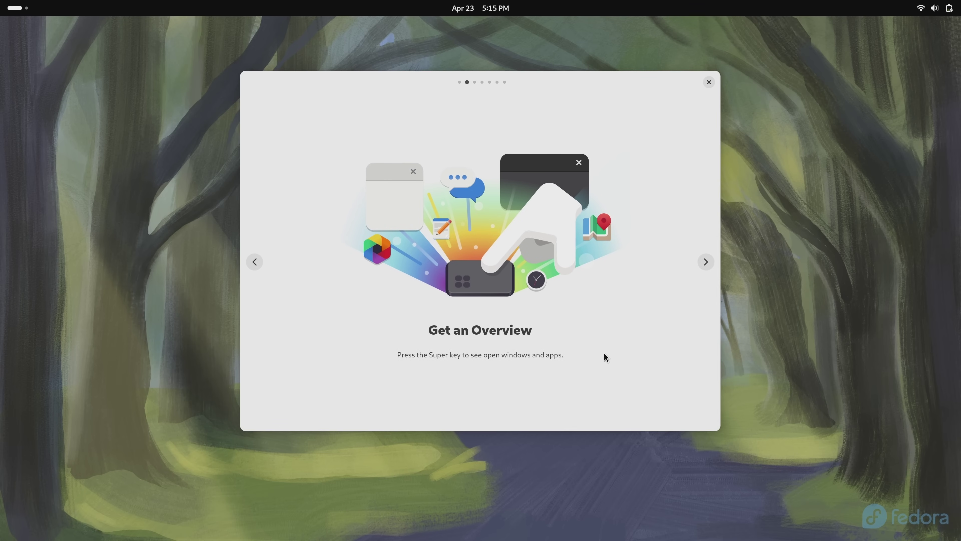
{"action": "left_click", "coordinate": [706, 261]}
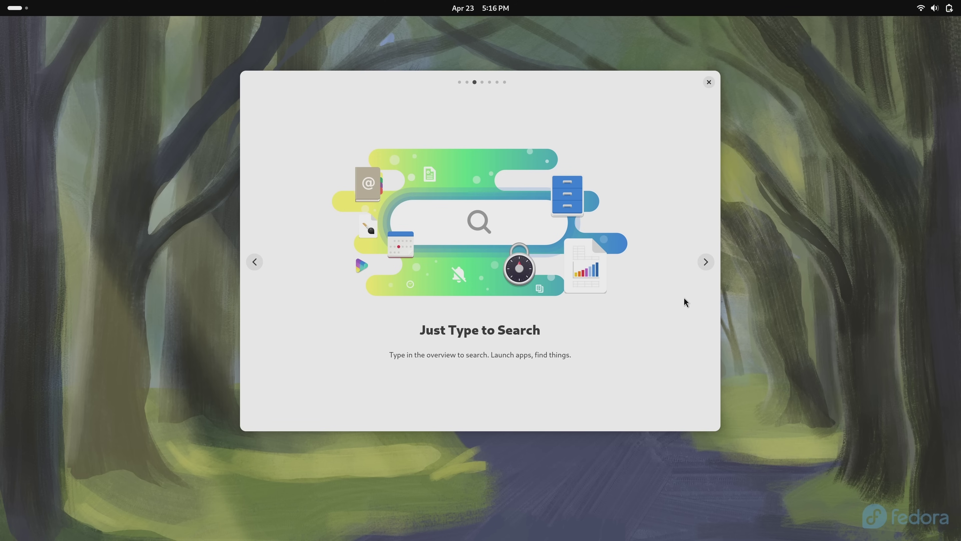
{"action": "left_click", "coordinate": [710, 263]}
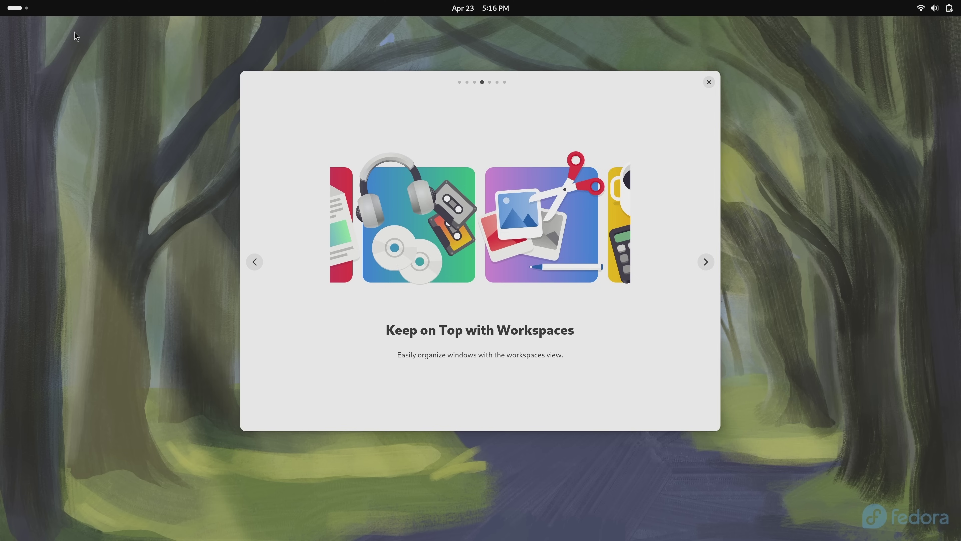
Step: Open the Files home folder on the empty second workspace and reposition its window
{"action": "left_click", "coordinate": [29, 10]}
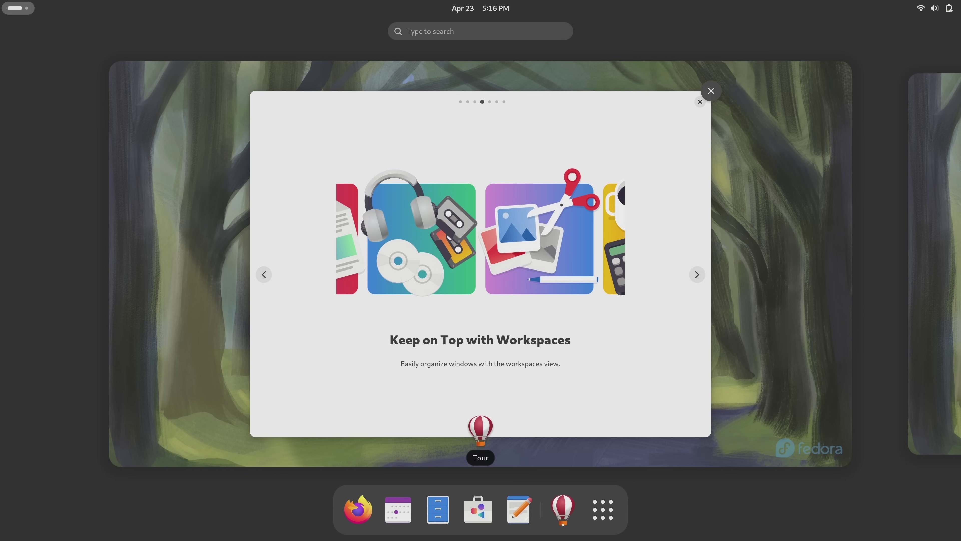
{"action": "left_click", "coordinate": [933, 169]}
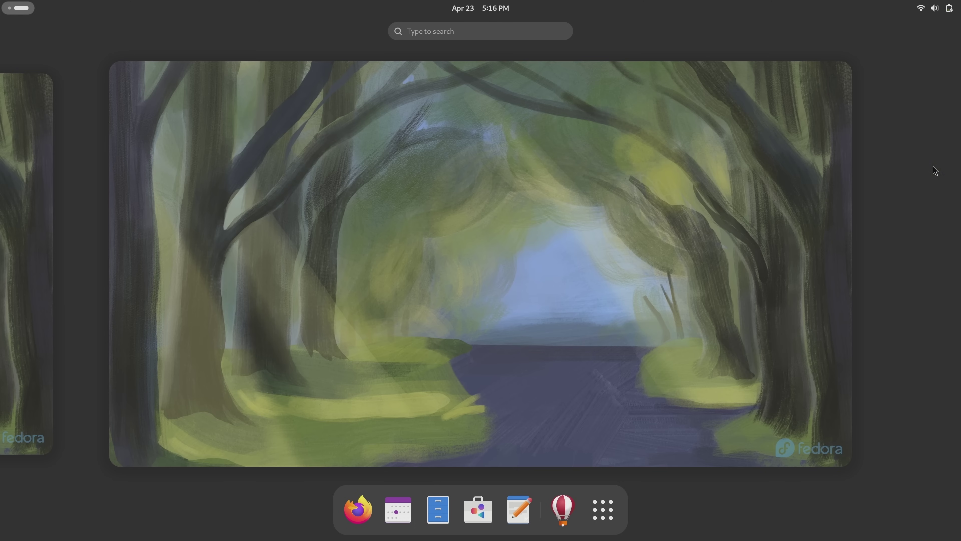
{"action": "left_click", "coordinate": [326, 194]}
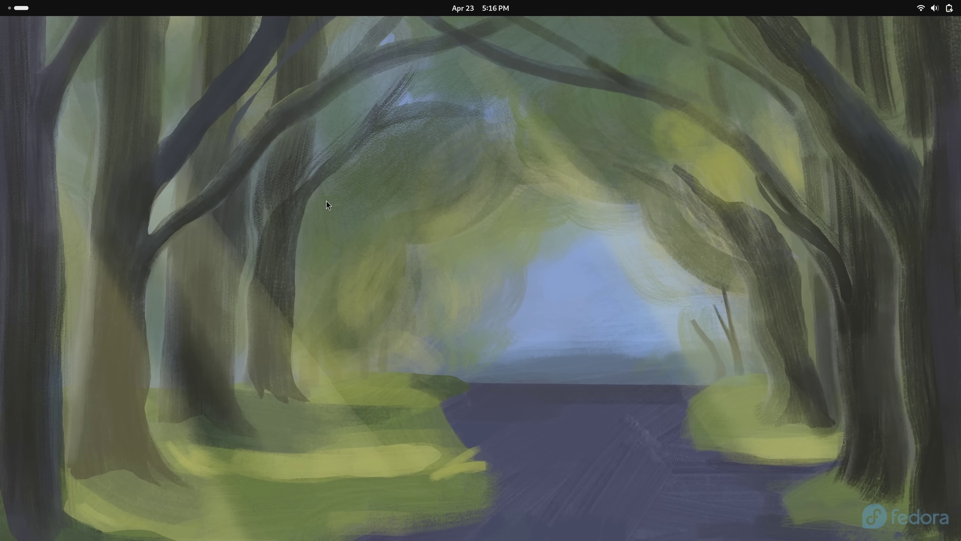
{"action": "left_click", "coordinate": [18, 10]}
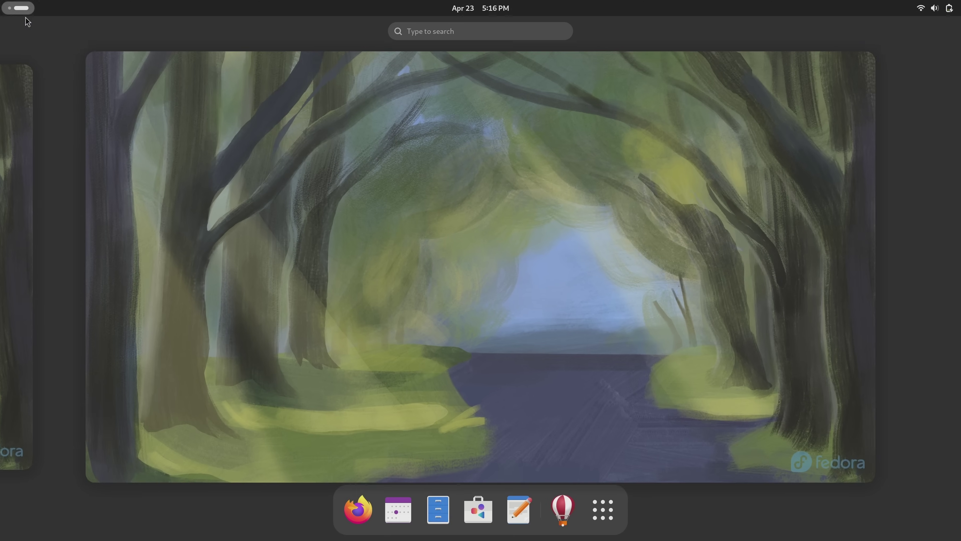
{"action": "left_click", "coordinate": [443, 513]}
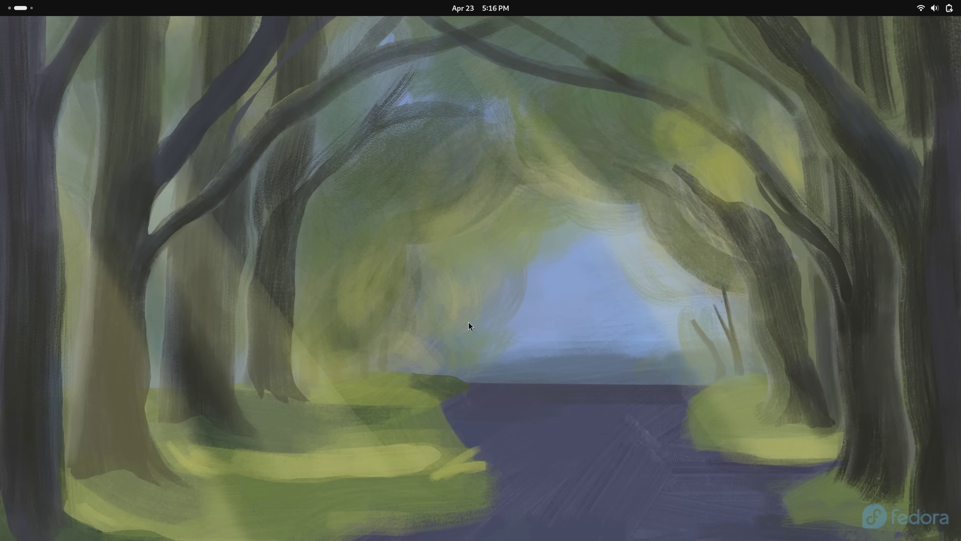
{"action": "left_click_drag", "start_coordinate": [162, 113], "coordinate": [355, 134]}
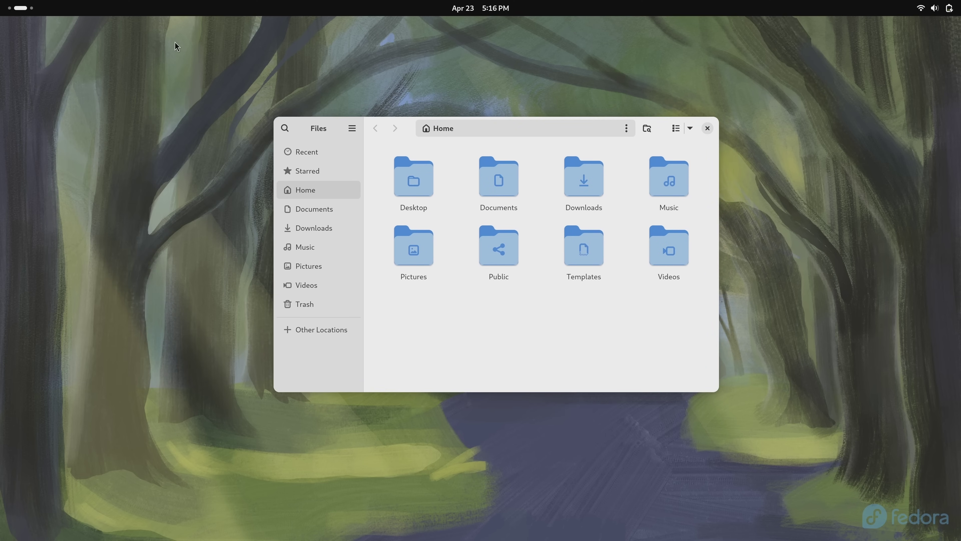
Step: Switch back to the workspace holding the GNOME Tour window
{"action": "left_click", "coordinate": [20, 8]}
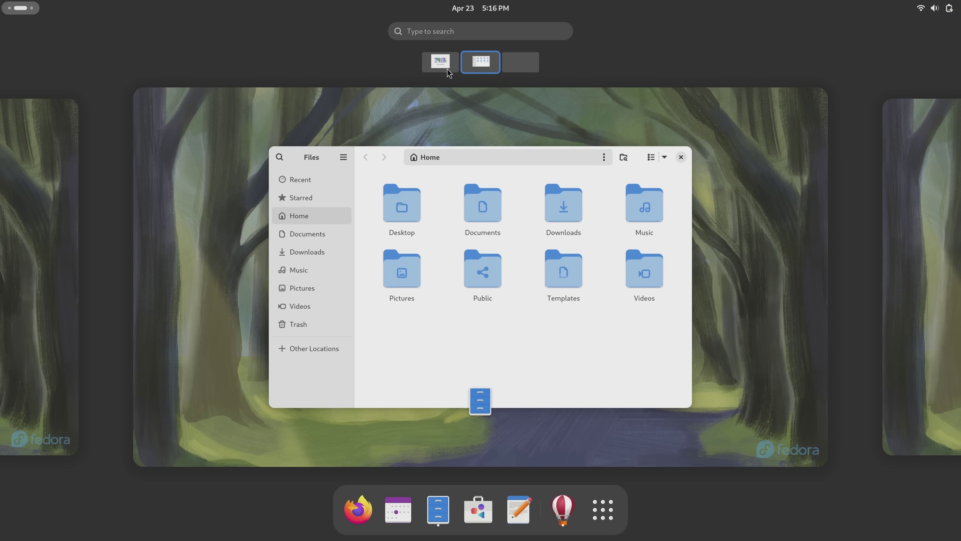
{"action": "left_click", "coordinate": [440, 63]}
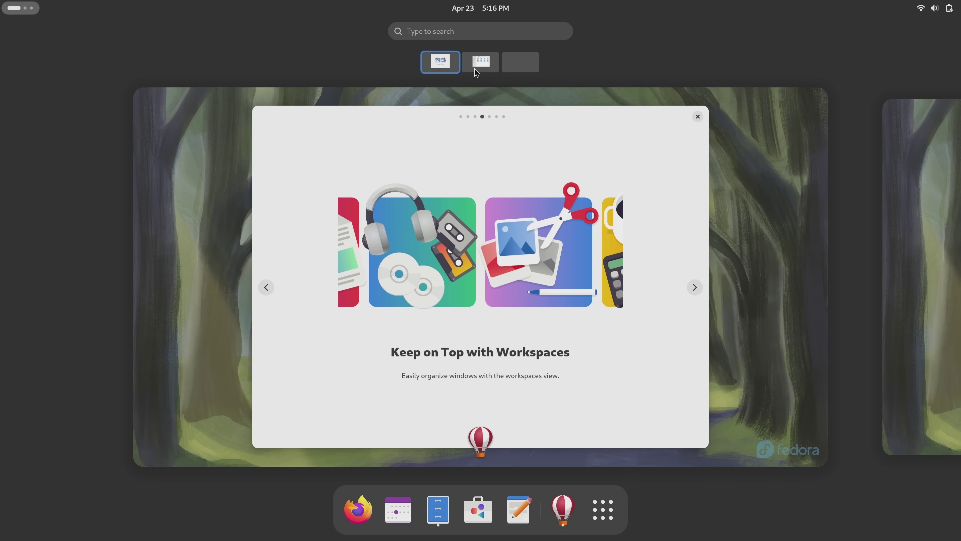
{"action": "left_click", "coordinate": [474, 69]}
{"action": "left_click", "coordinate": [446, 67]}
{"action": "left_click", "coordinate": [438, 153]}
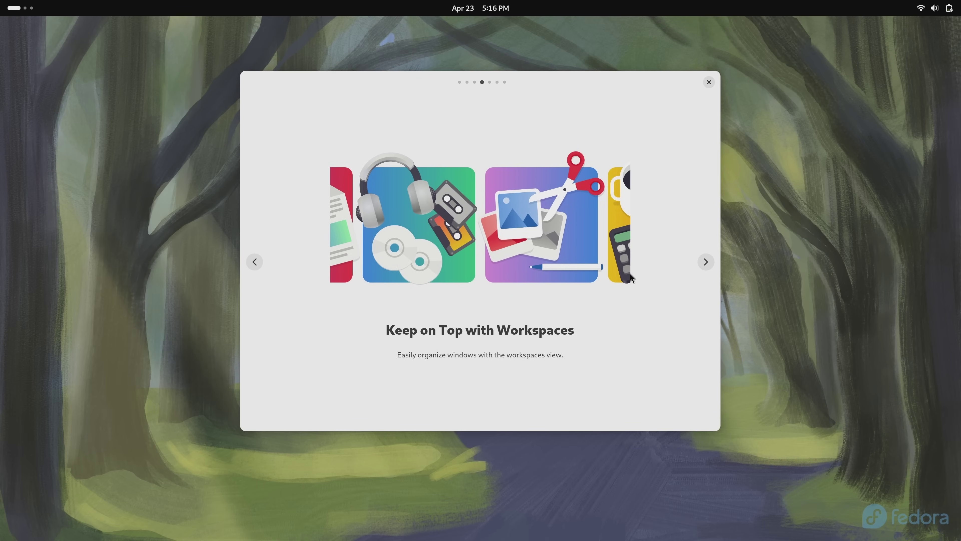
Step: Page through the last three tour pages, close the tour, and show the notification list
{"action": "left_click", "coordinate": [706, 262]}
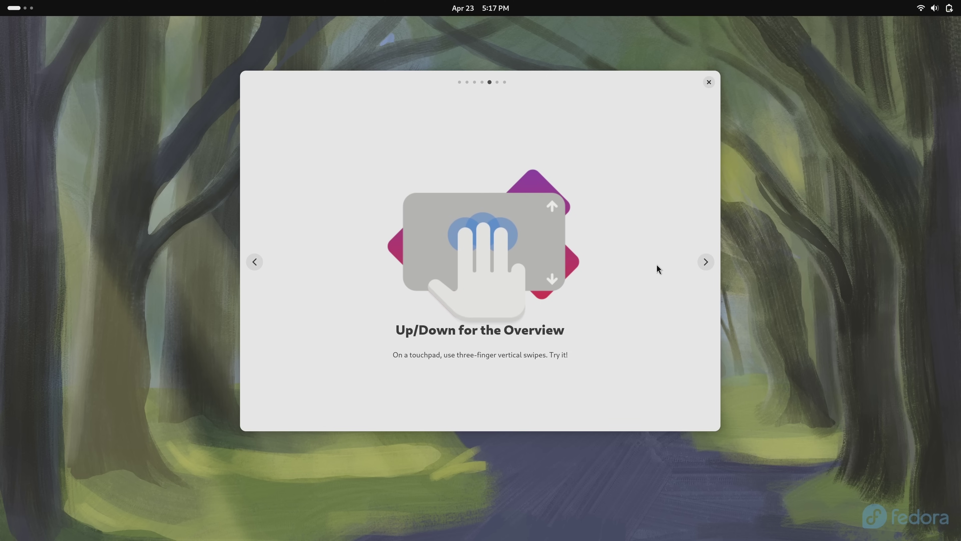
{"action": "left_click", "coordinate": [707, 262]}
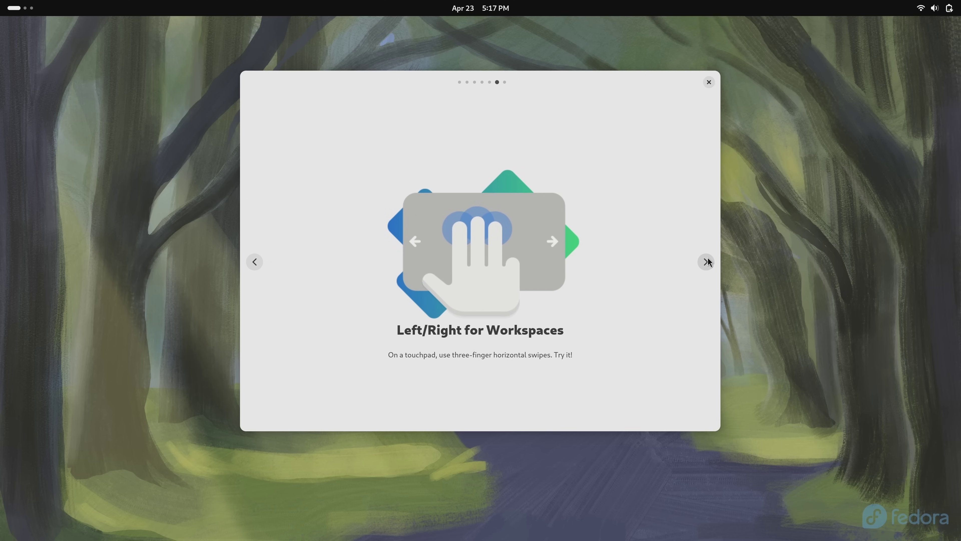
{"action": "left_click", "coordinate": [706, 262]}
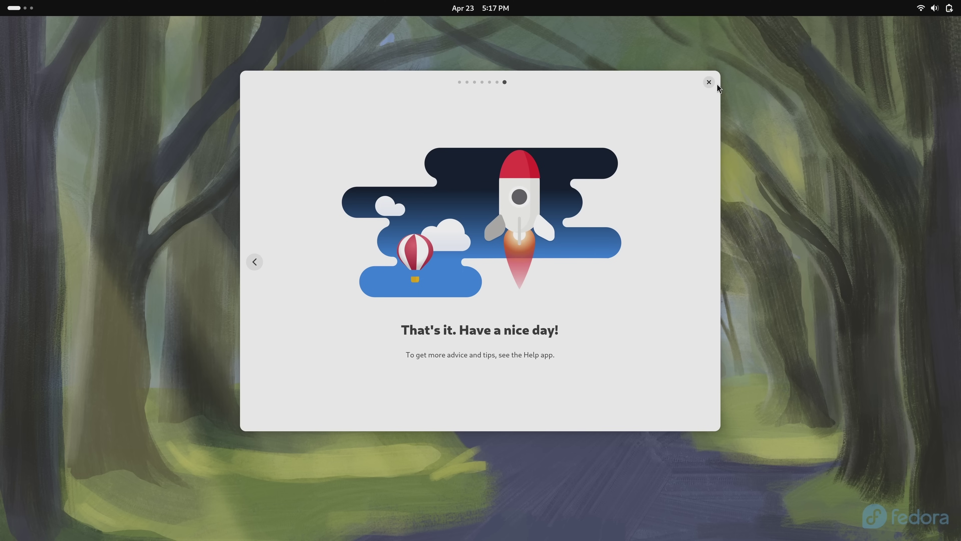
{"action": "left_click", "coordinate": [709, 82]}
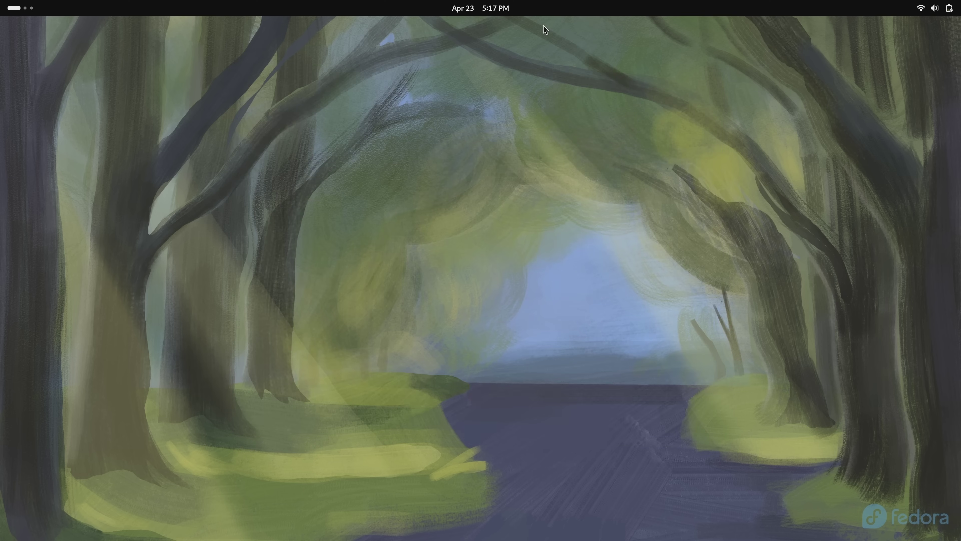
{"action": "left_click", "coordinate": [511, 9]}
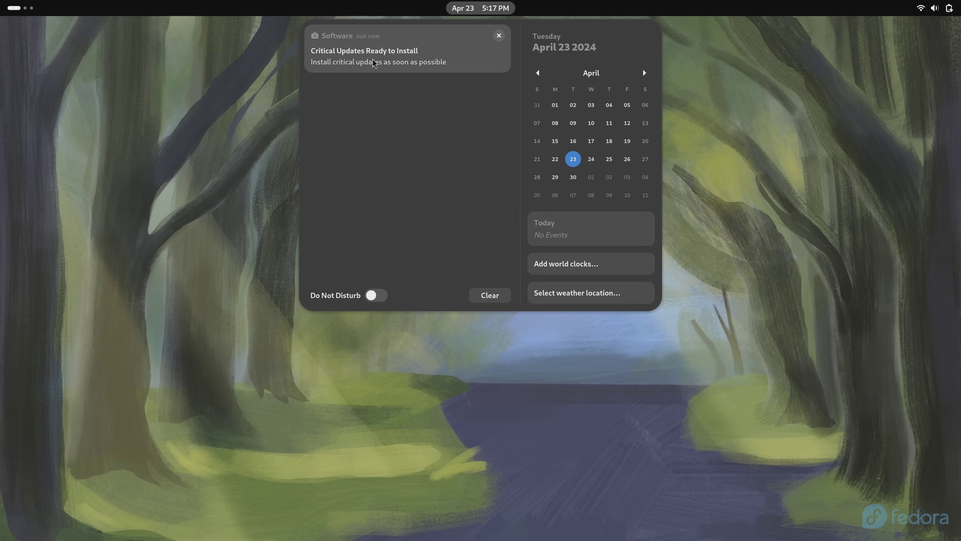
Step: Open the Critical Updates notification to show Software's Updates page with restart-required updates
{"action": "left_click", "coordinate": [468, 63]}
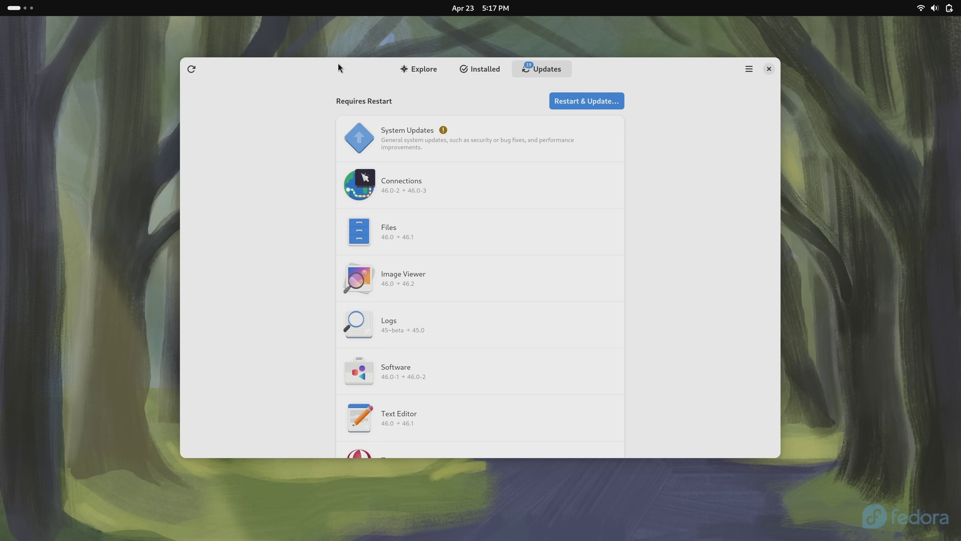
{"action": "left_click", "coordinate": [509, 7]}
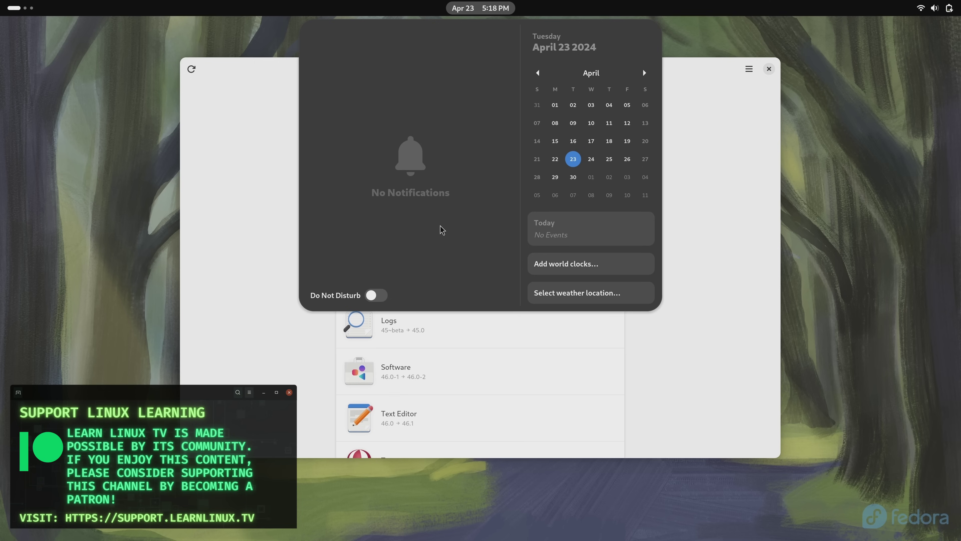
{"action": "left_click", "coordinate": [258, 232]}
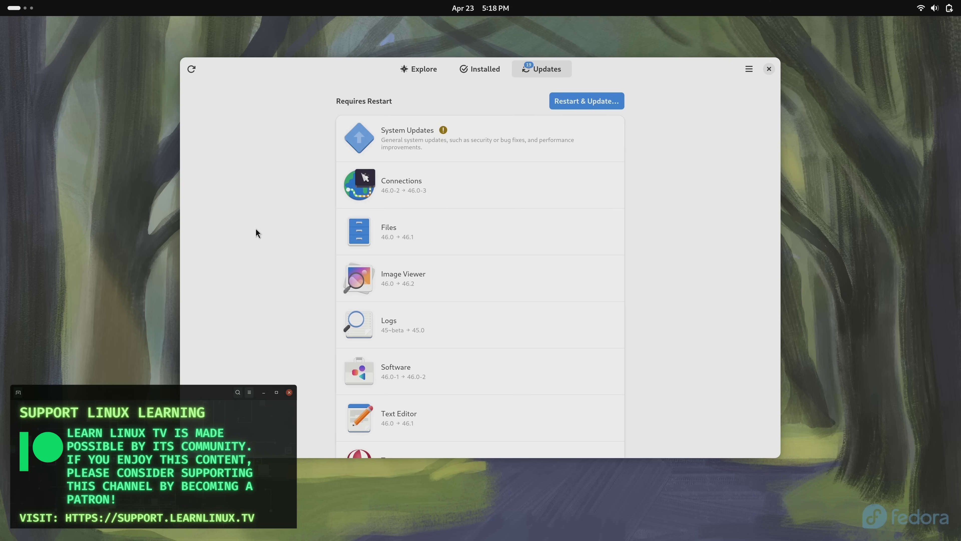
{"action": "left_click", "coordinate": [25, 11]}
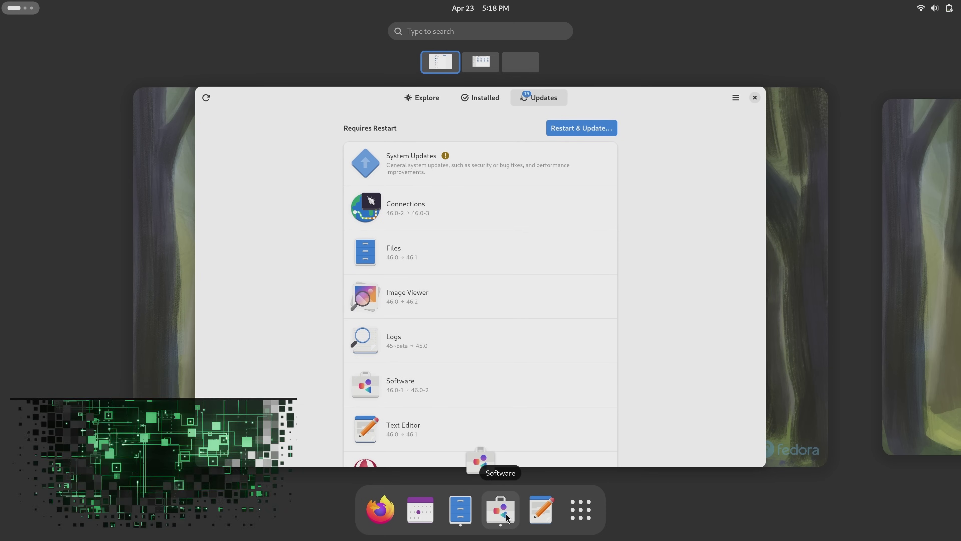
{"action": "left_click", "coordinate": [511, 418]}
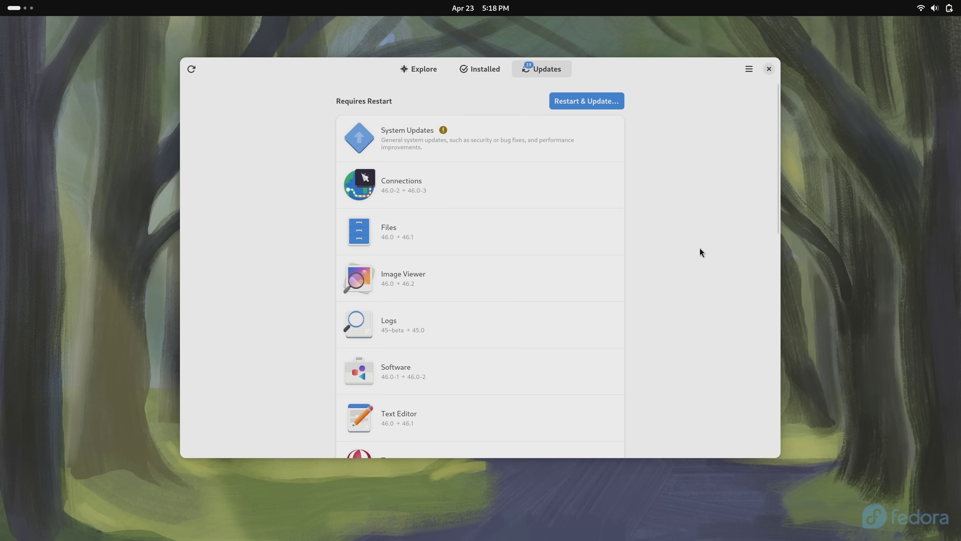
Step: Restart the computer with Restart & Install to apply the pending updates
{"action": "left_click", "coordinate": [598, 104]}
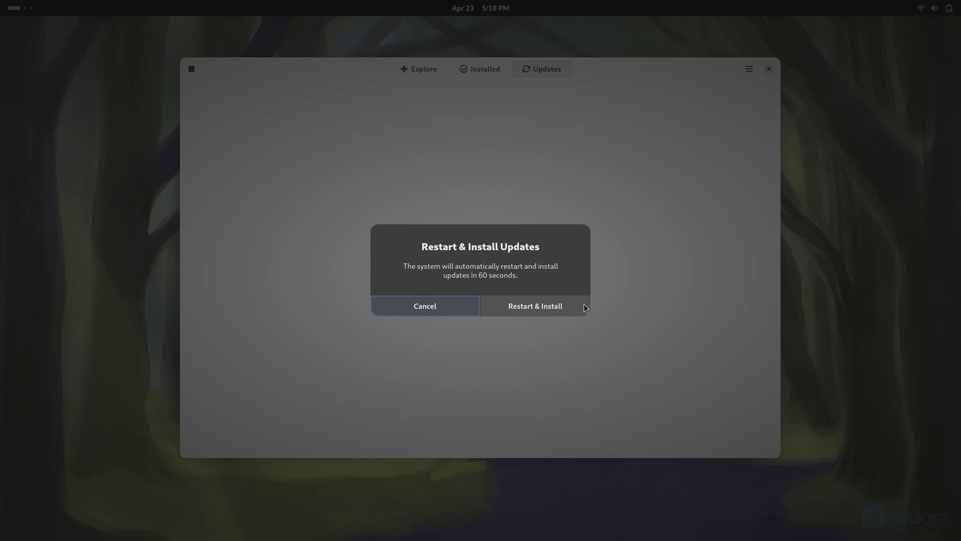
{"action": "left_click", "coordinate": [552, 311]}
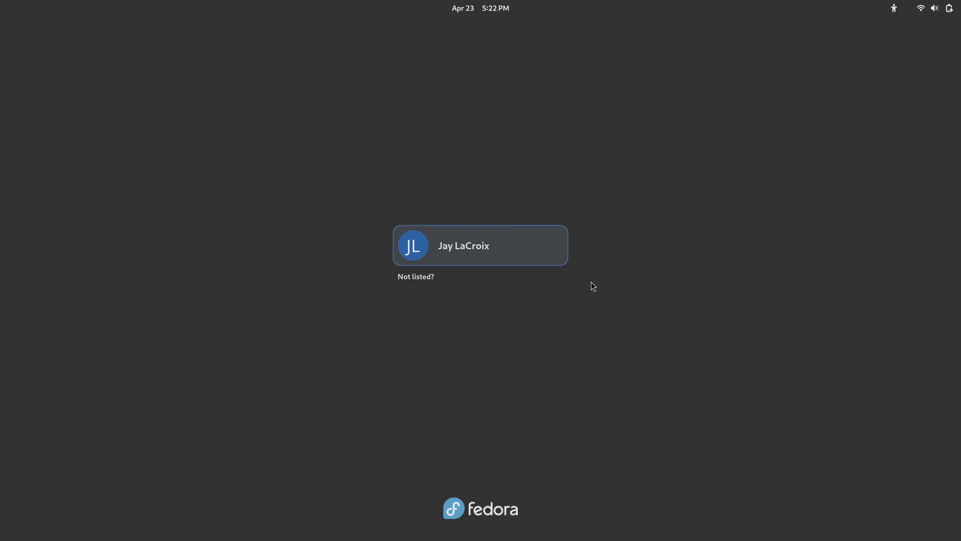
Step: Select the user account on the login screen and type its password
{"action": "left_click", "coordinate": [553, 255]}
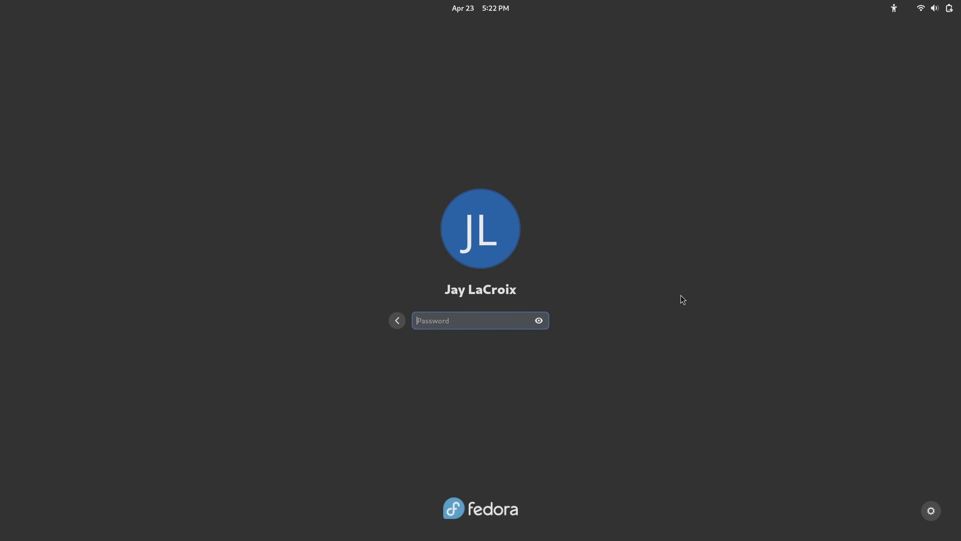
{"action": "type", "text": "•••••"}
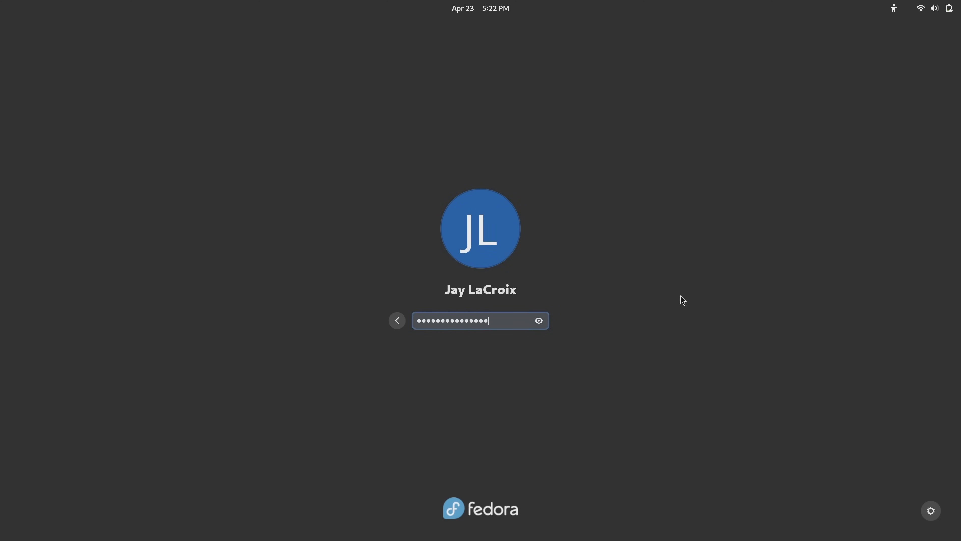